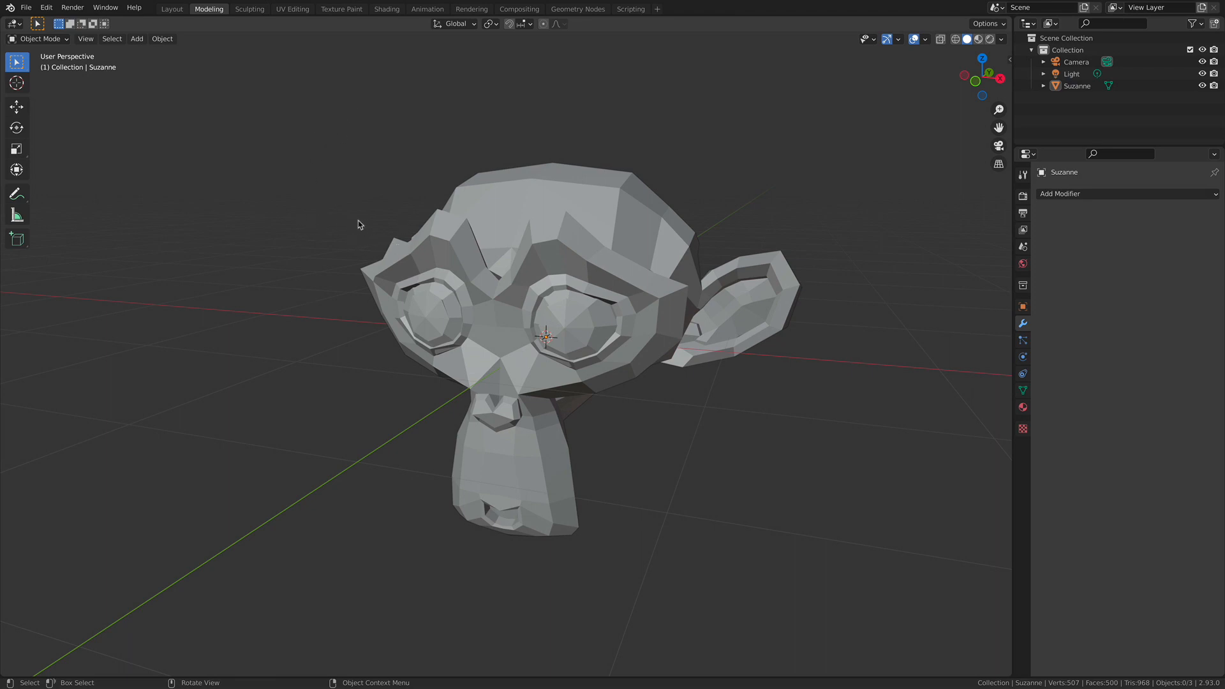
Step: Select the monkey head in the viewport, inspect it from several angles, and clear the selection
middle_click_drag(351, 219, 536, 255)
left_click(536, 256)
middle_click_drag(544, 174, 616, 161, "shift")
middle_click_drag(616, 161, 633, 181, "ctrl")
middle_click_drag(674, 238, 712, 284, "shift")
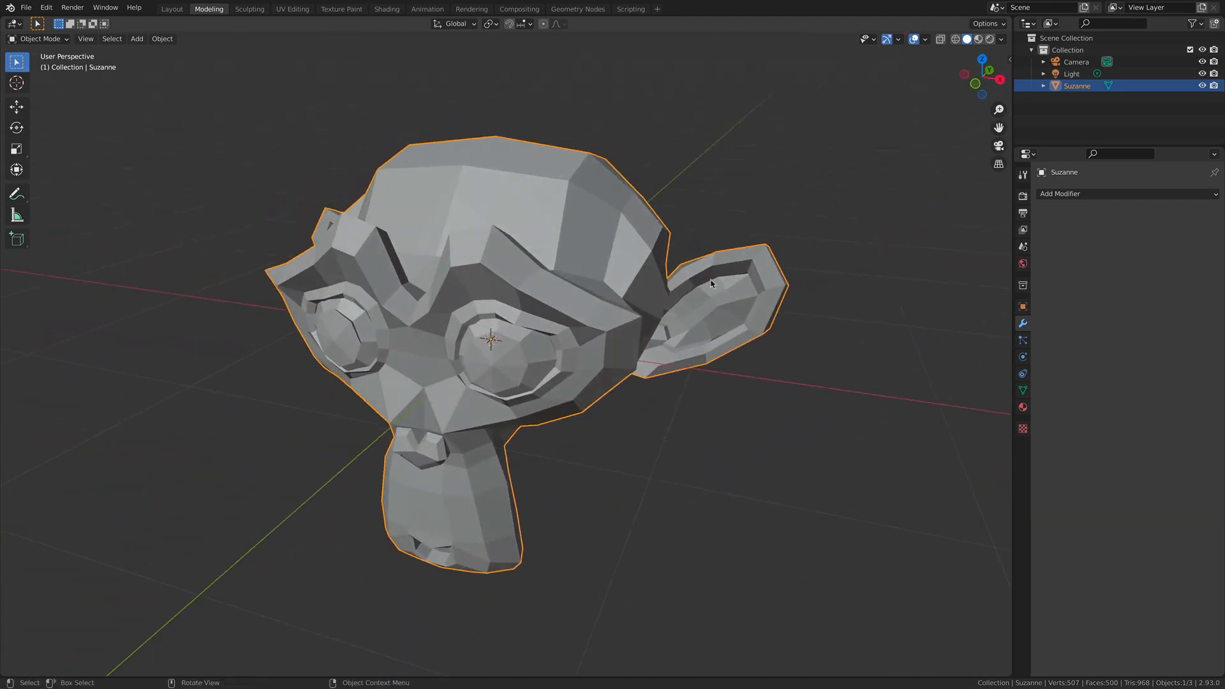
left_click(617, 151)
middle_click_drag(287, 200, 483, 171)
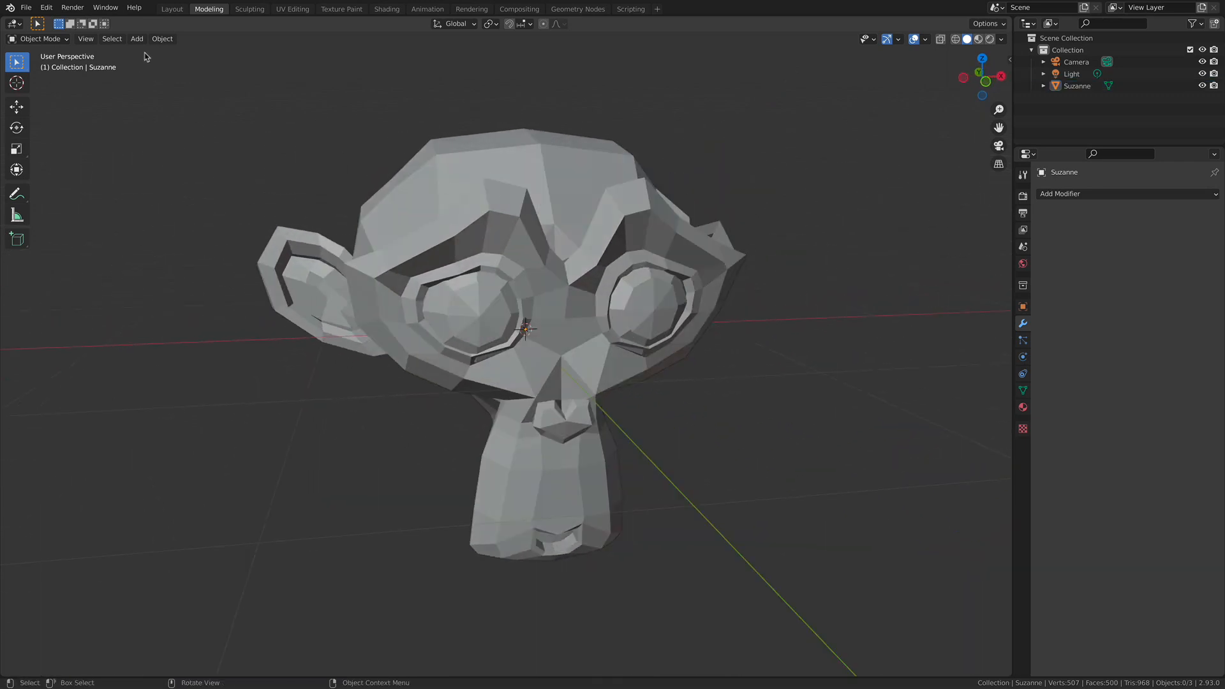
middle_click_drag(250, 112, 388, 148)
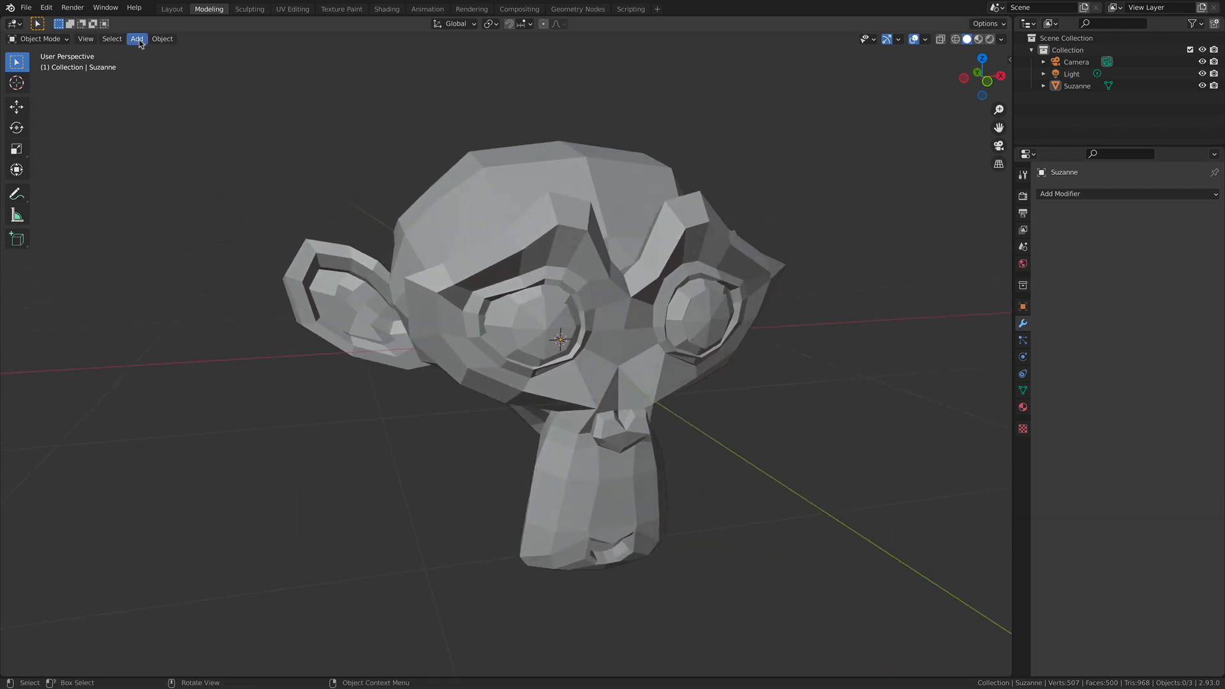
left_click(46, 40)
left_click(48, 40)
left_click(134, 41)
mouse_move(141, 55)
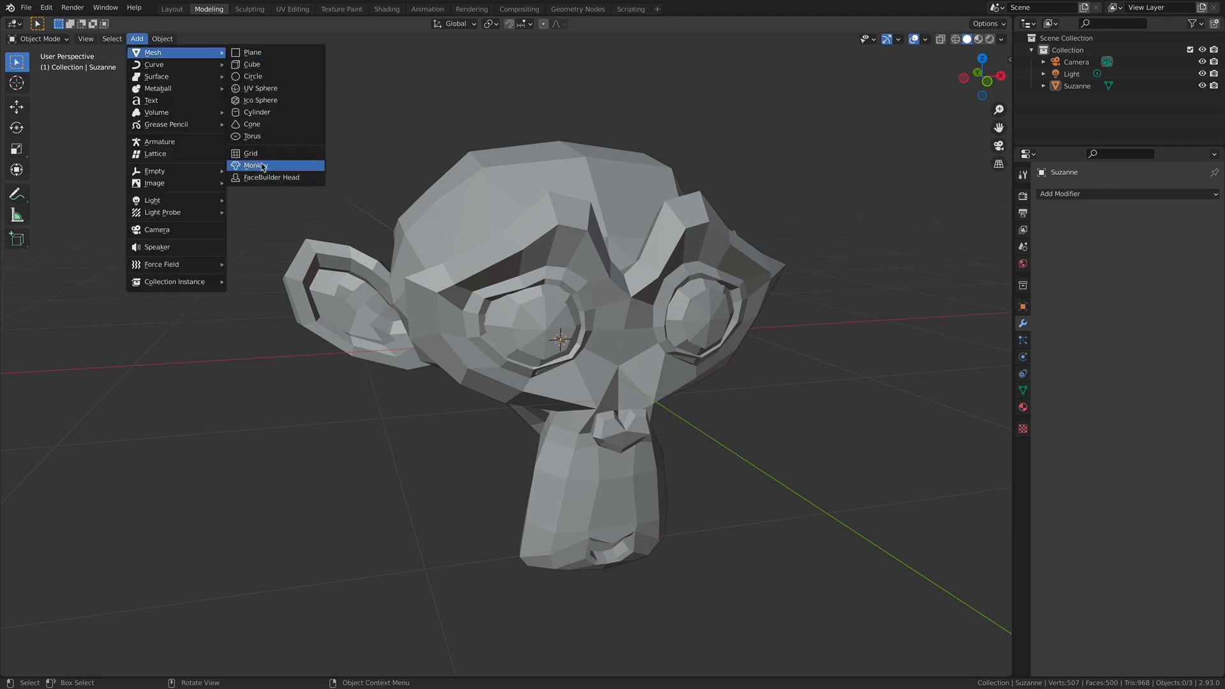
middle_click_drag(424, 109, 456, 148)
middle_click_drag(288, 126, 541, 232)
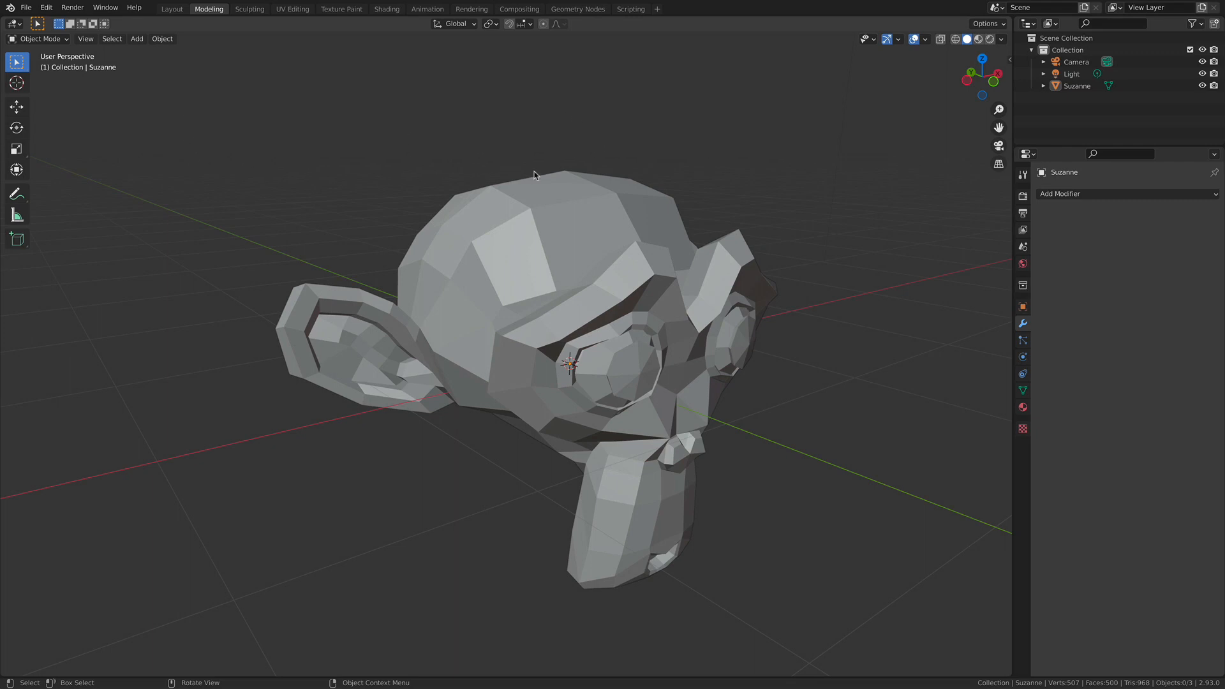
Step: Select the monkey head and move it along the negative X axis, well away from the world origin
left_click(531, 217)
middle_click_drag(572, 252, 342, 288)
middle_click_drag(535, 390, 423, 265)
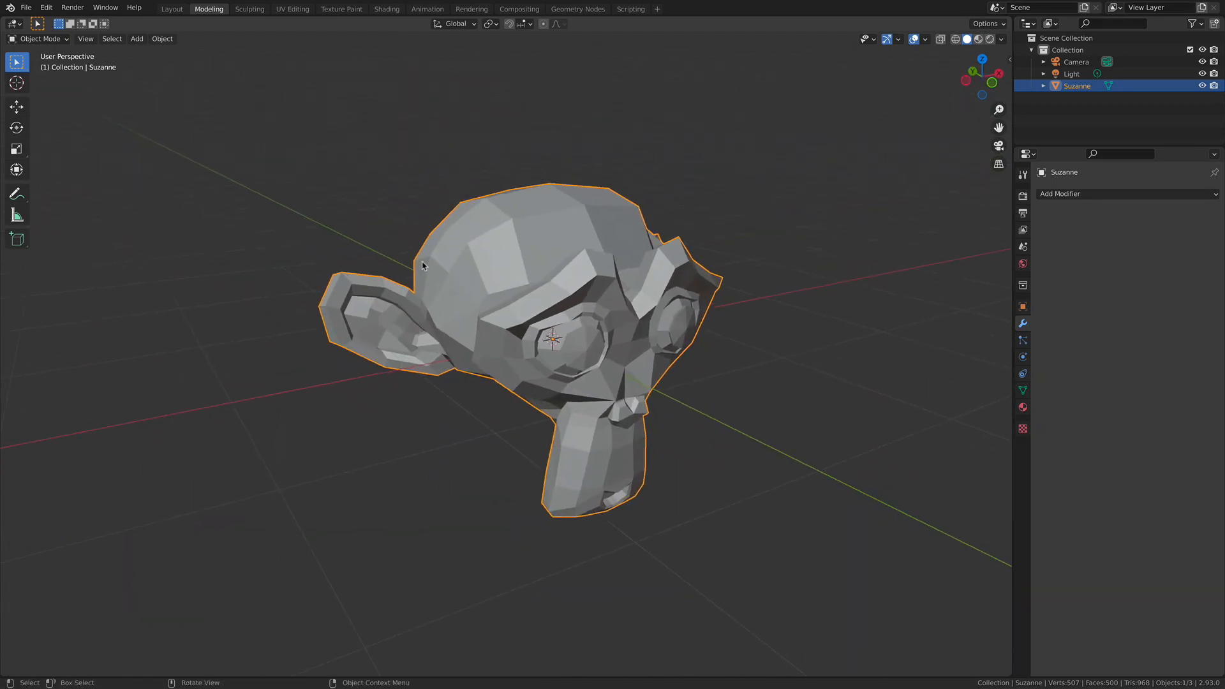
middle_click_drag(604, 227, 622, 199)
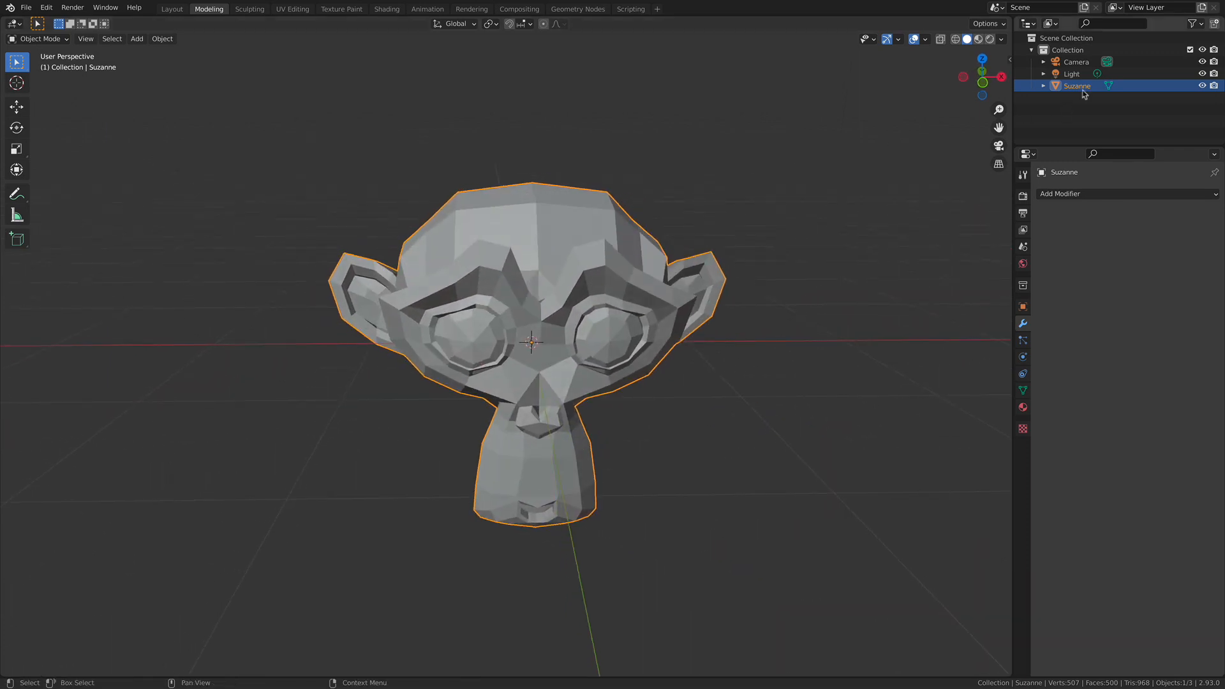
middle_click_drag(650, 144, 905, 123)
middle_click_drag(817, 132, 607, 193)
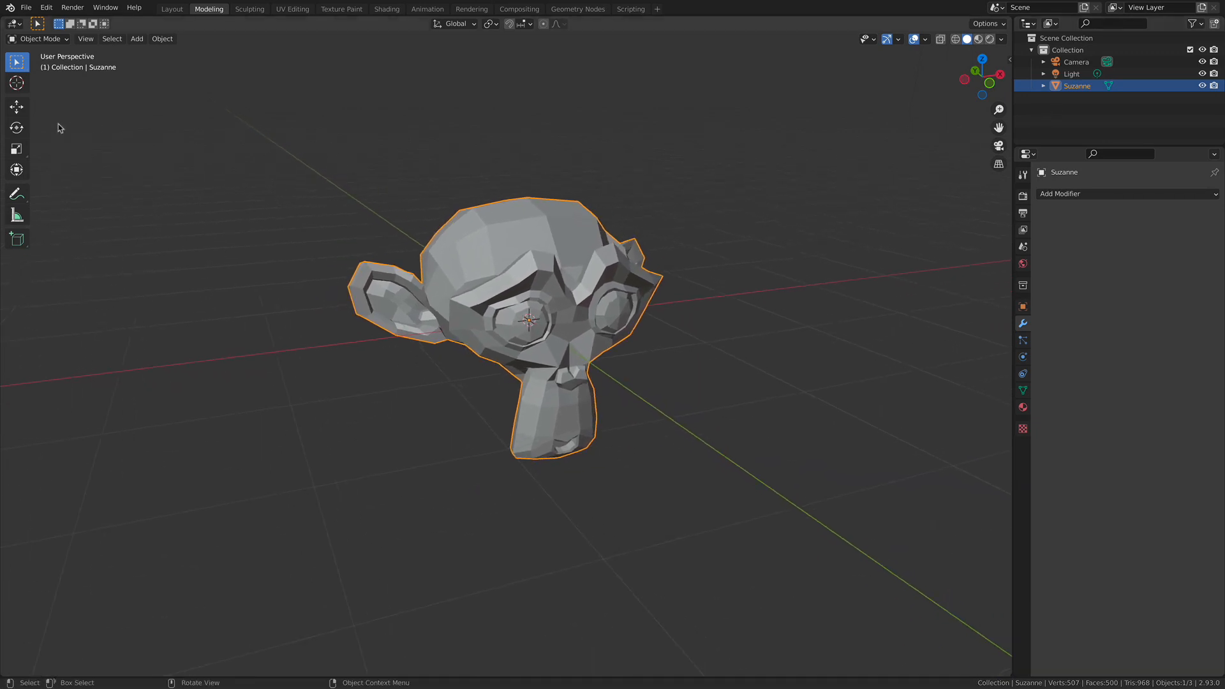
left_click(23, 109)
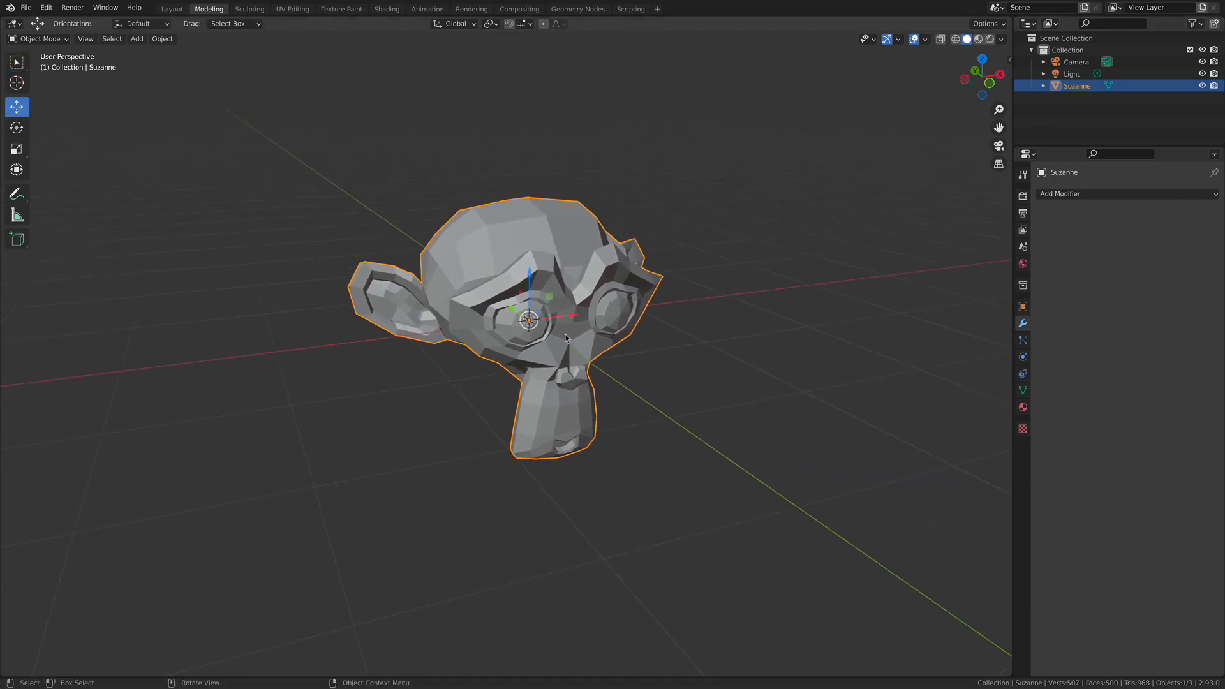
left_click_drag(573, 317, 340, 348)
middle_click_drag(576, 206, 418, 210)
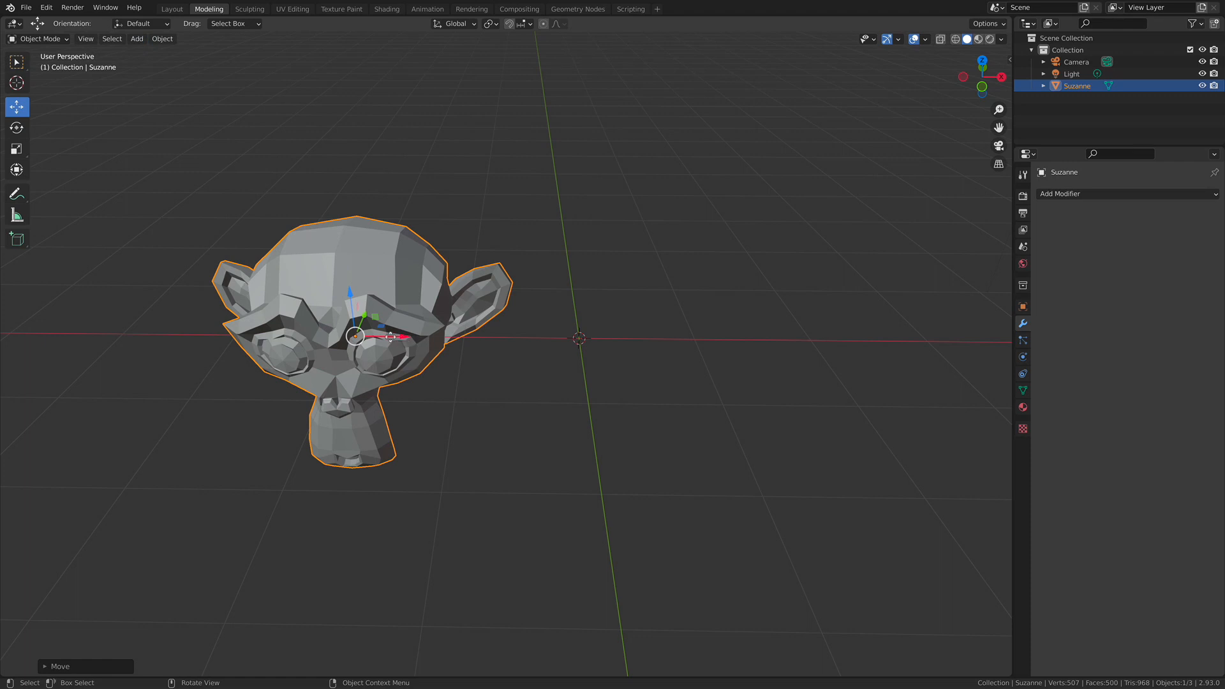
left_click_drag(391, 336, 262, 298)
Step: Add a cube mesh at the world origin beside the monkey head and clear the selection
left_click(136, 39)
mouse_move(146, 55)
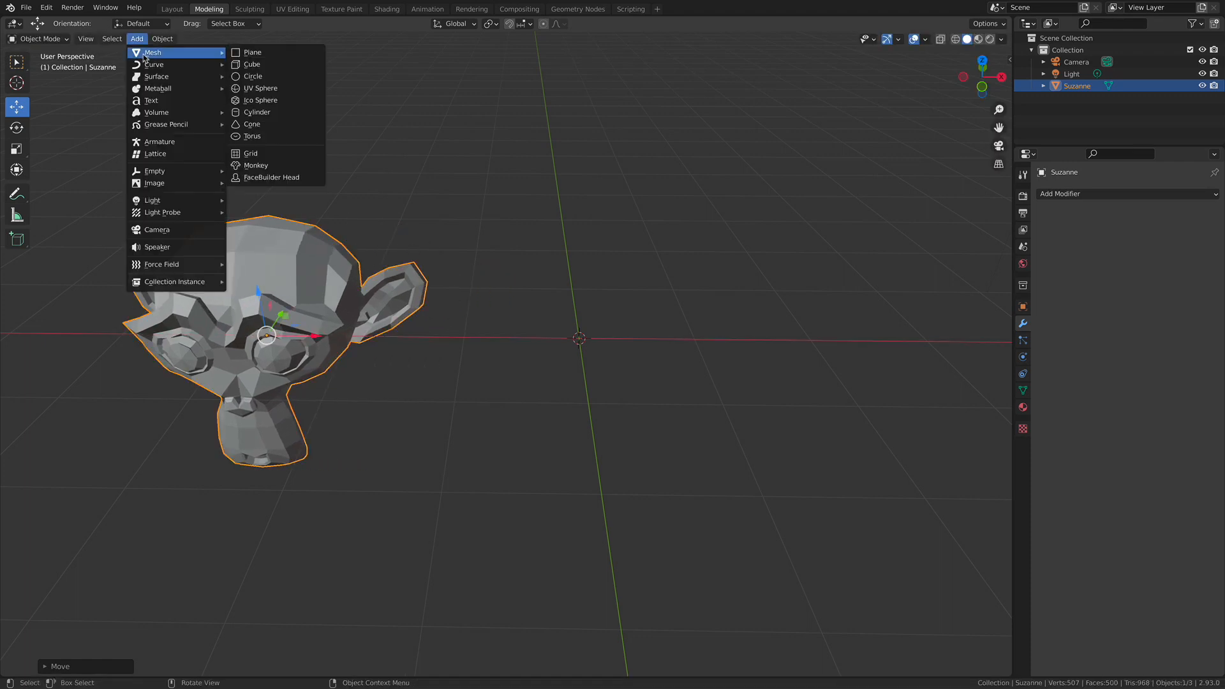
left_click(260, 65)
left_click(453, 186)
middle_click_drag(454, 185, 512, 204)
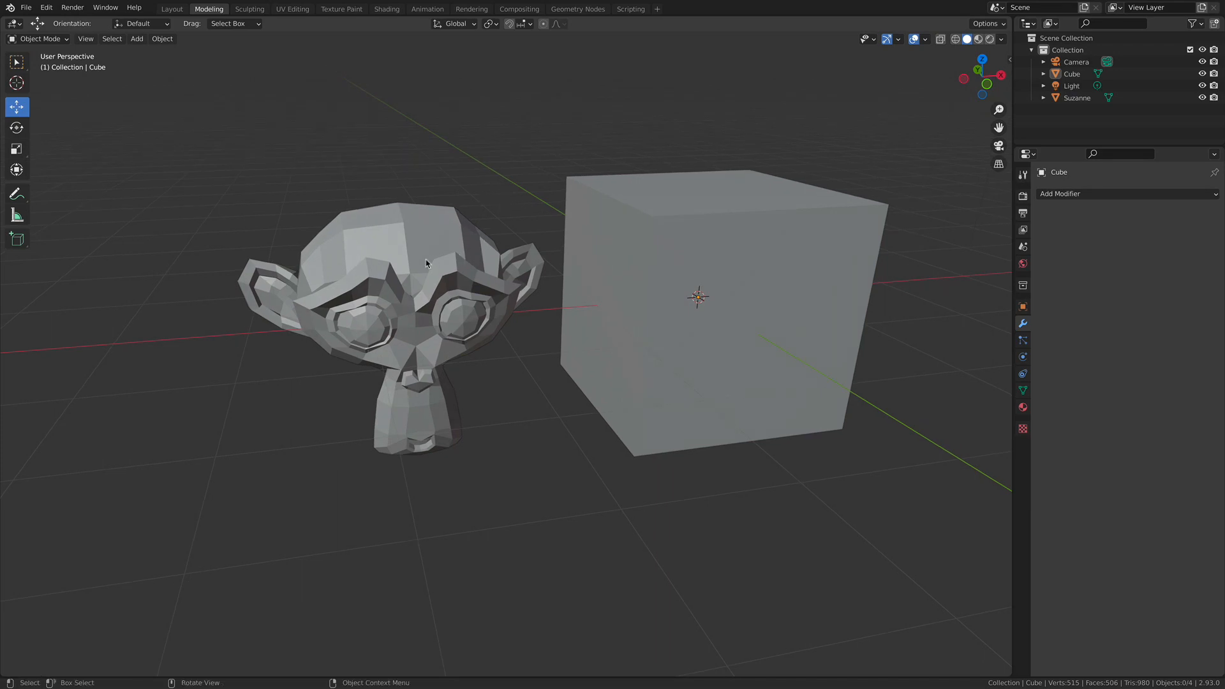
Step: Move the monkey head slightly farther from the cube along the X axis
left_click(434, 241)
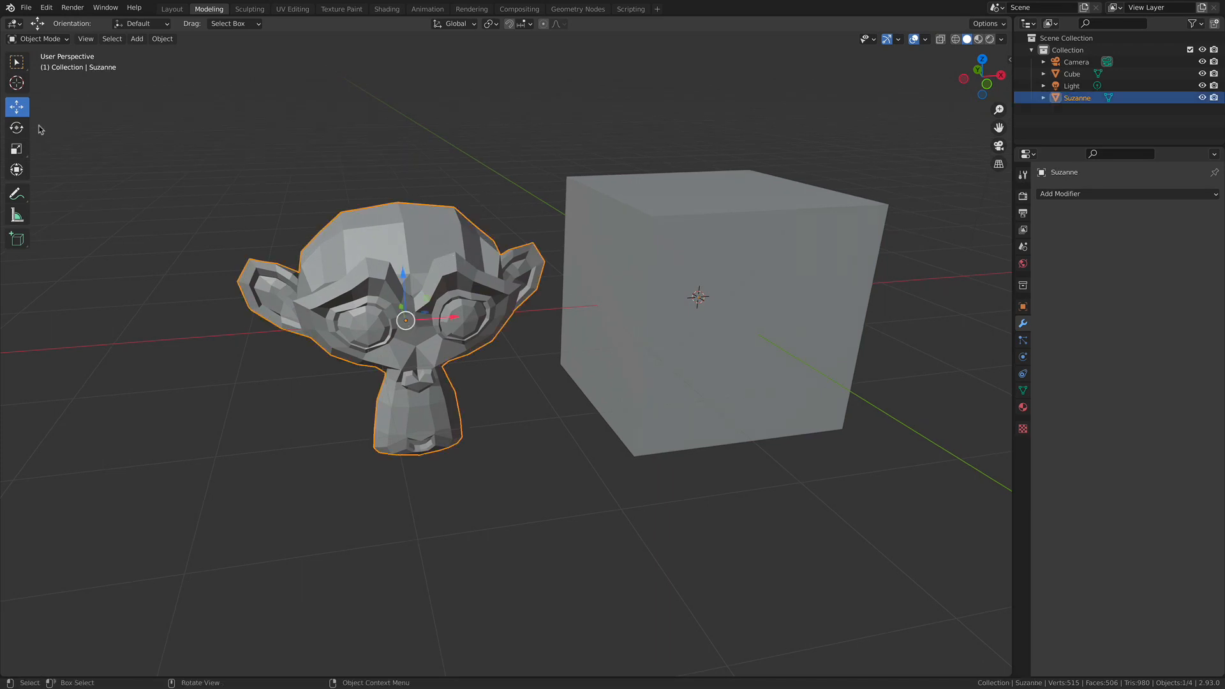
mouse_move(454, 318)
left_mouse_down()
mouse_move(476, 317)
mouse_move(436, 317)
left_mouse_up()
Step: Select the monkey head and the cube together and try moving both along the X axis
left_click(662, 234)
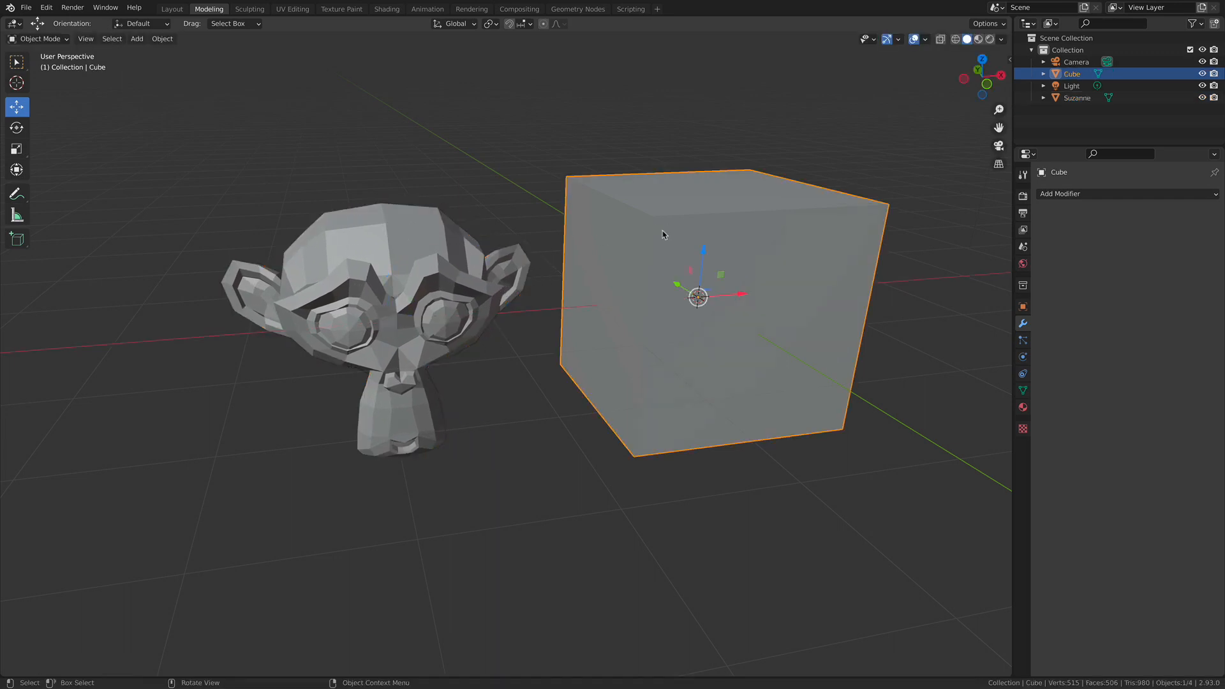
left_click(398, 284)
middle_click_drag(585, 148, 539, 199)
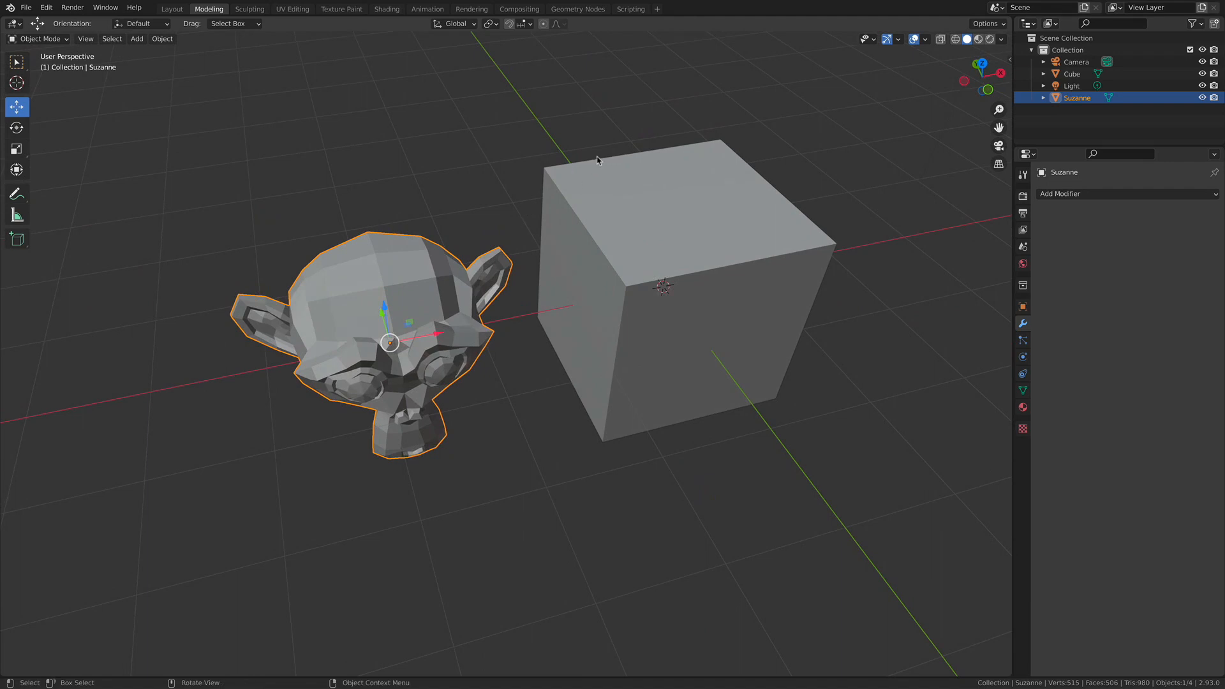
left_click(591, 241, "shift")
mouse_move(577, 307)
left_mouse_down()
mouse_move(692, 284)
mouse_move(549, 291)
mouse_move(622, 287)
mouse_move(569, 286)
mouse_move(586, 285)
left_mouse_up()
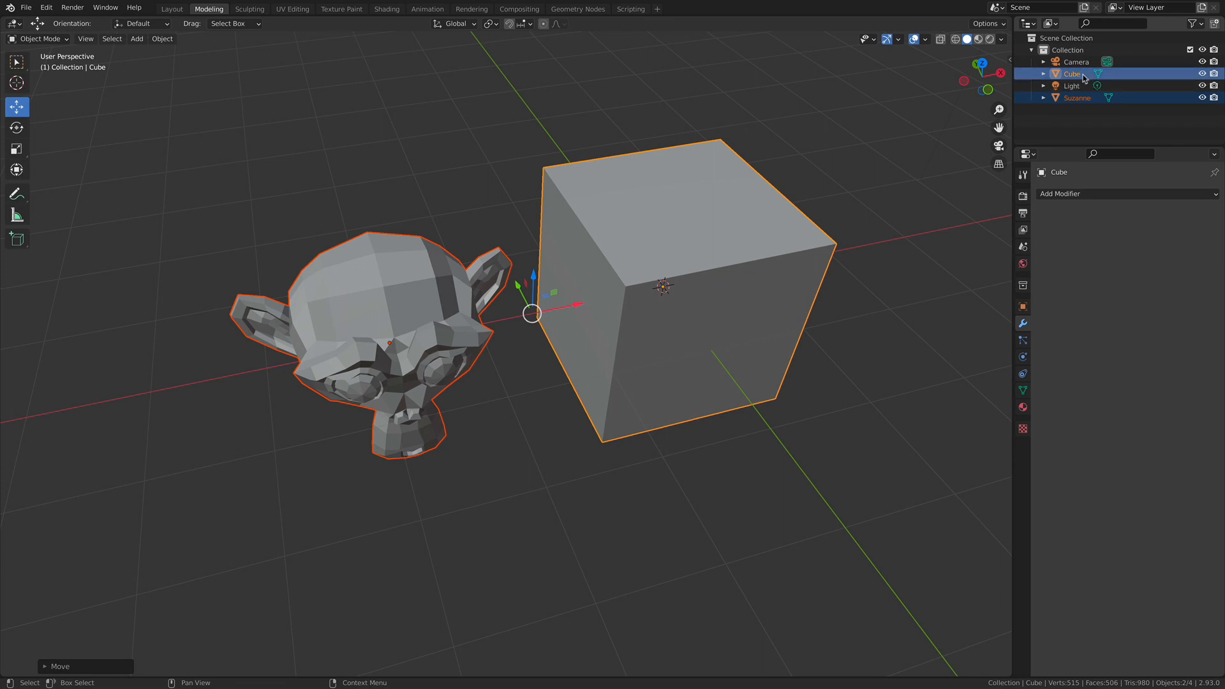
Step: Make the monkey head the active object in the scene collection, then clear the selection and select only the cube
left_click(1077, 98, "ctrl")
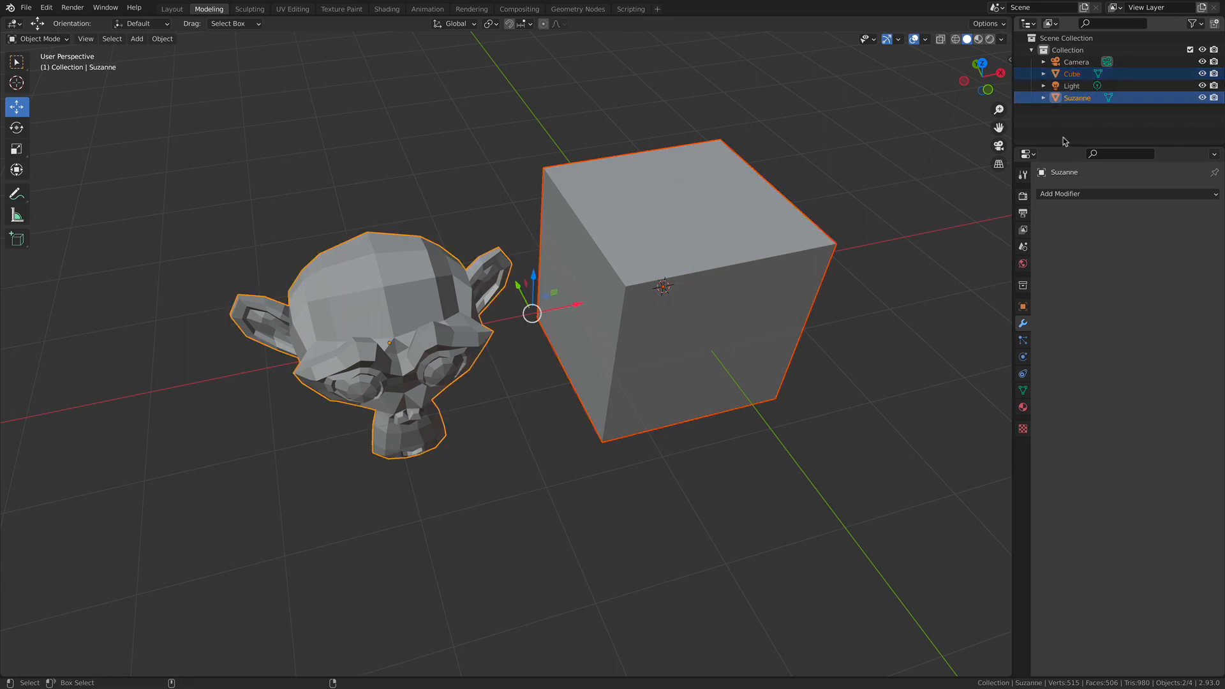
left_click(1045, 133)
left_click(1070, 77)
middle_click_drag(638, 127, 796, 68)
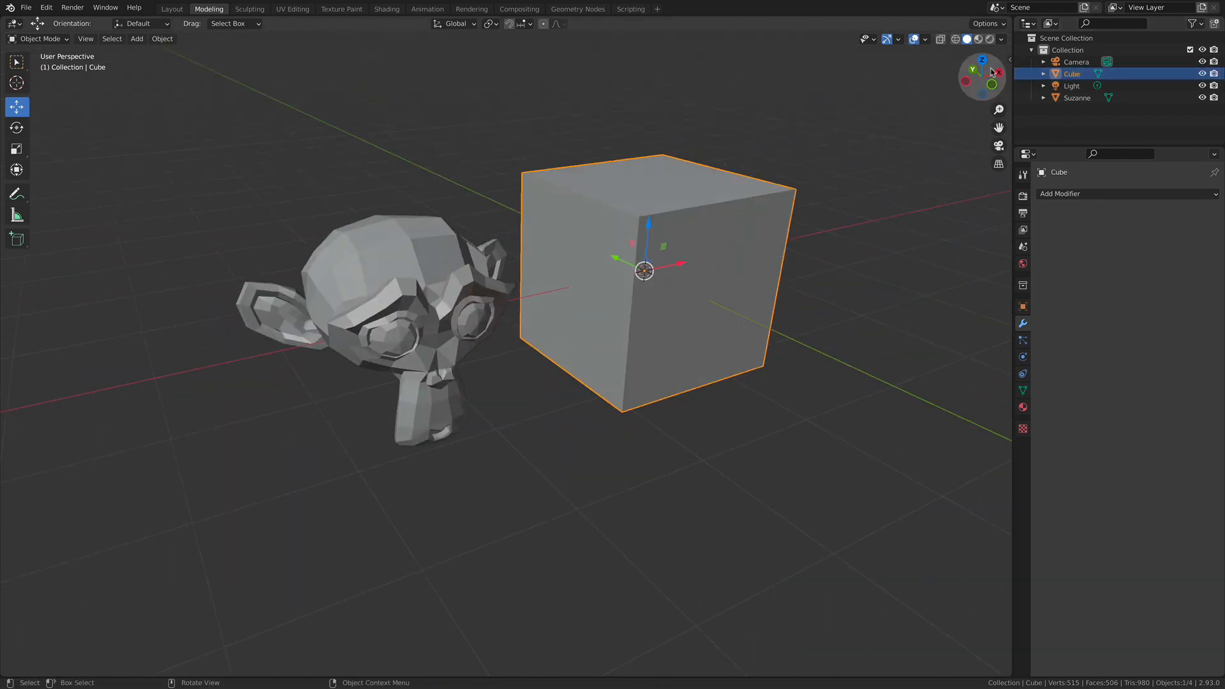
Step: Select the camera, cube and light one at a time in the scene collection, then step back to the cube
left_click(1078, 62)
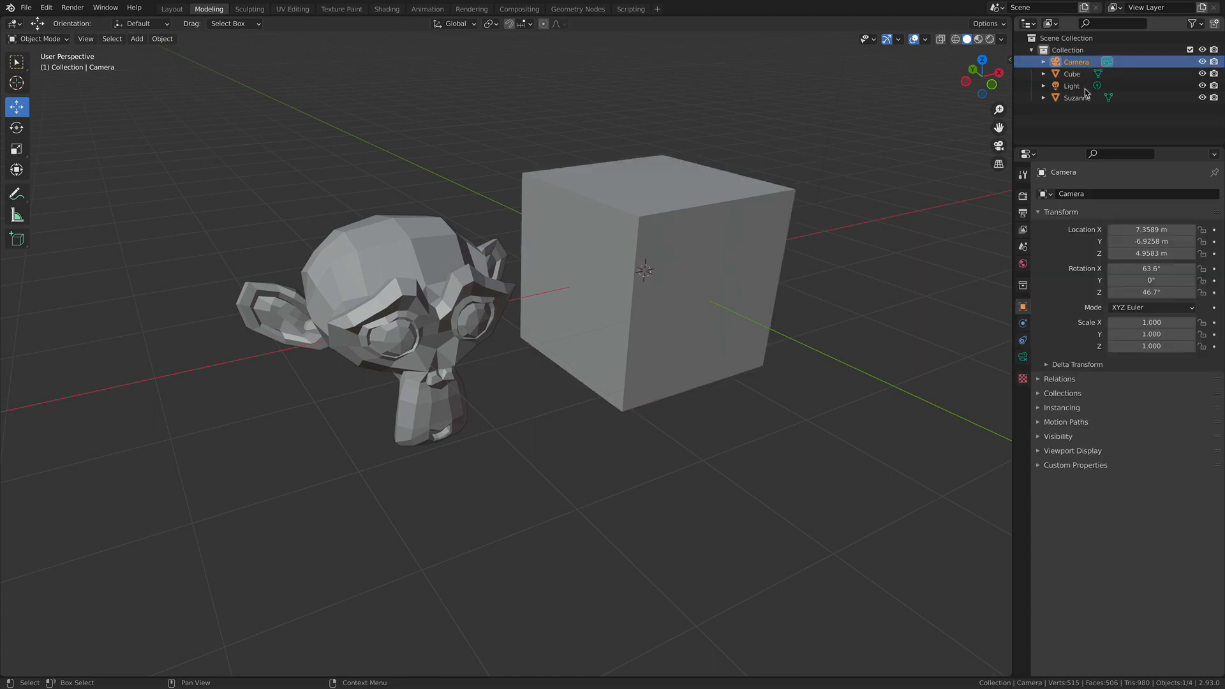
left_click(1078, 74)
left_click(1078, 86)
key("Down")
key("Up")
key("Up")
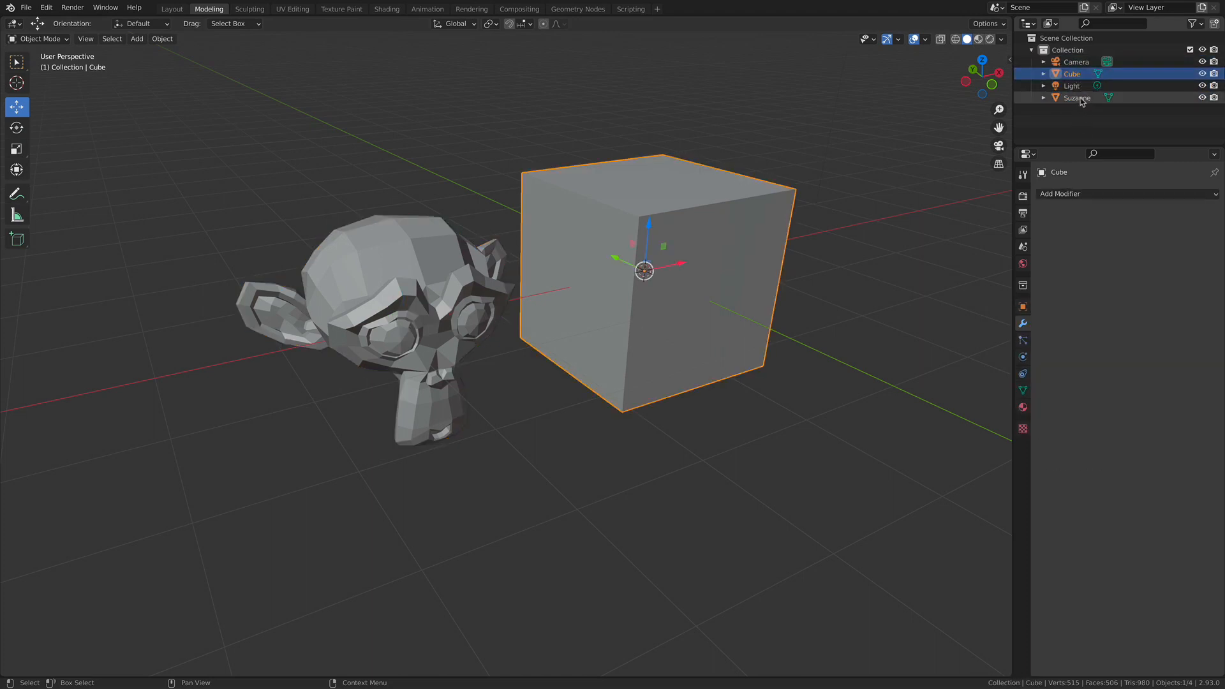
Step: Select the whole range from the cube to the monkey head in the scene collection twice, clearing the selection each time
left_click(1087, 99, "shift")
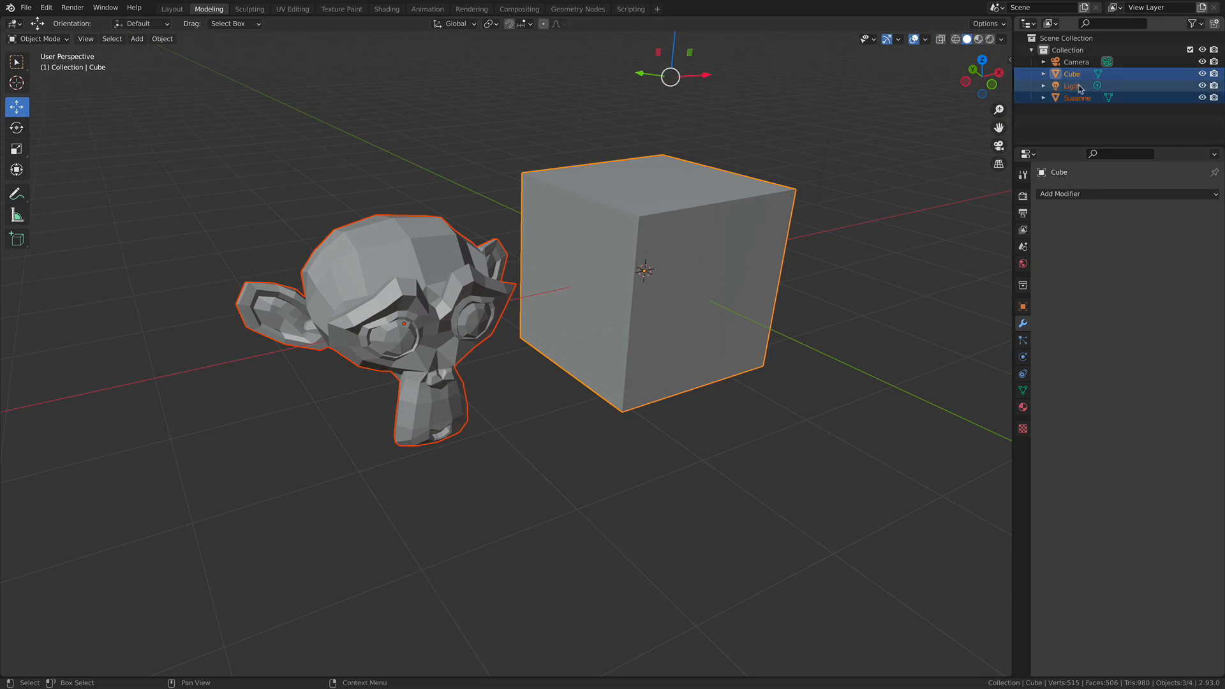
left_click(1081, 117)
left_click(1088, 76)
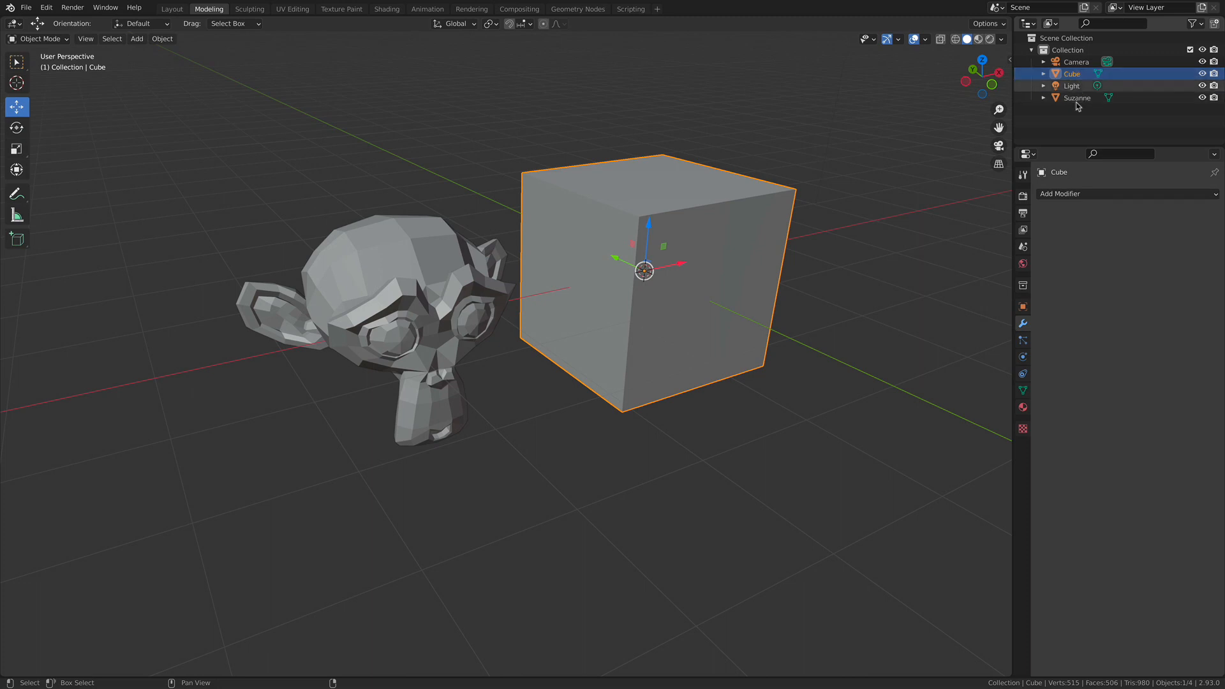
left_click(1082, 99, "shift")
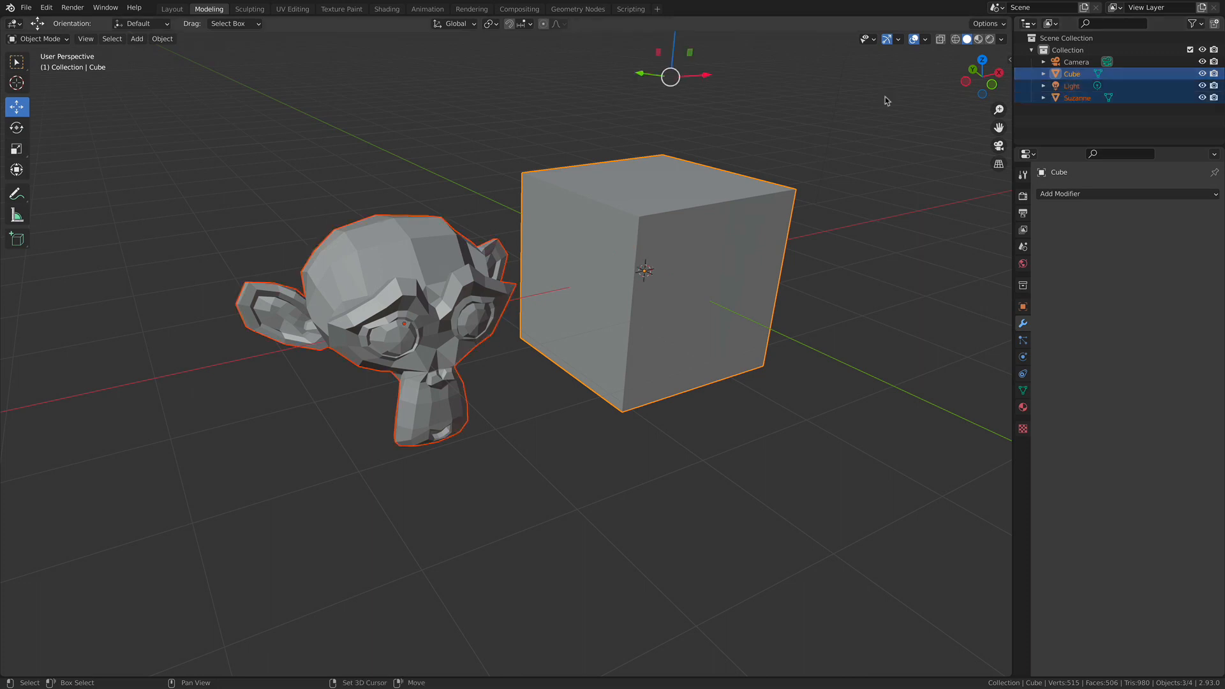
left_click(1084, 124)
Step: Select the cube in the scene collection and add only the monkey head to the selection, leaving out the light
left_click(1082, 74)
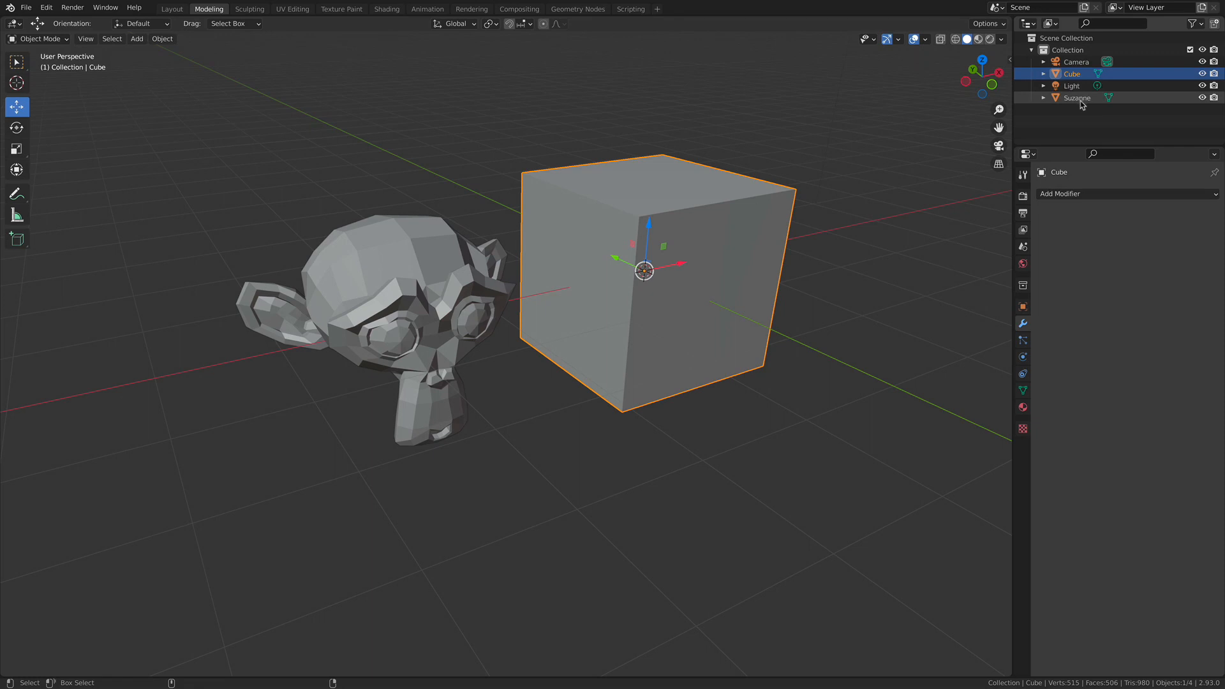
left_click(1077, 98, "ctrl")
middle_click_drag(734, 147, 561, 127)
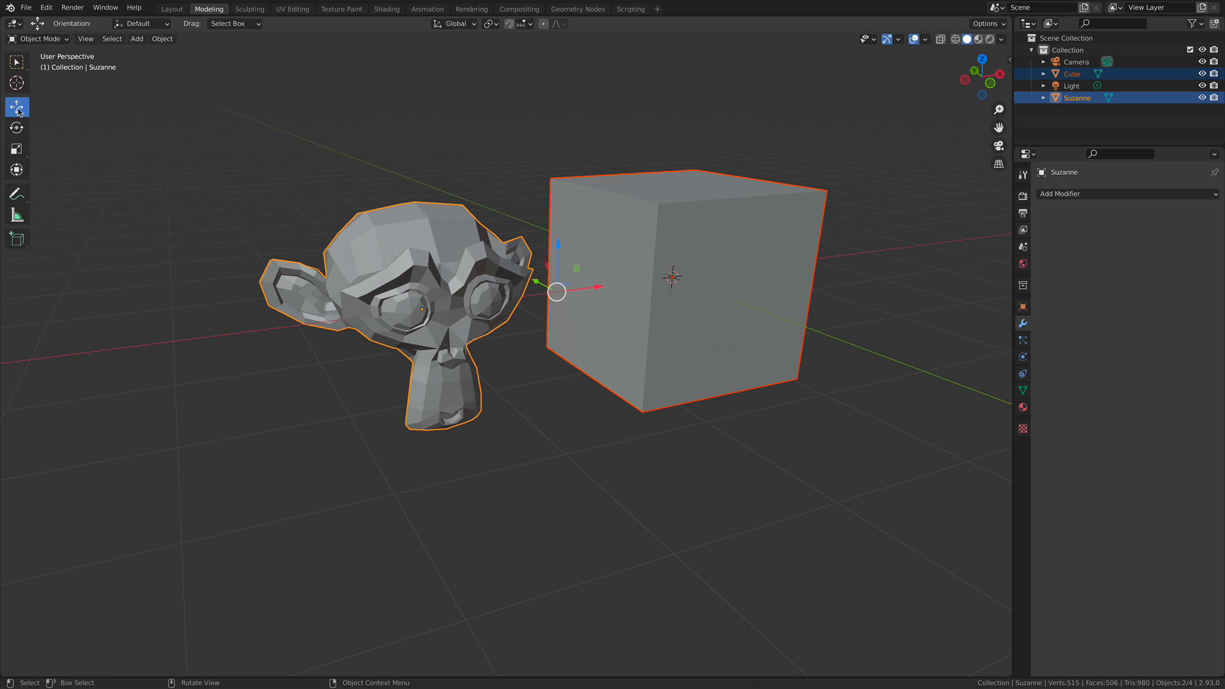
Step: Select only the monkey head in the viewport and switch from the Move tool to the Select Box tool
left_click(377, 179)
left_click(397, 237)
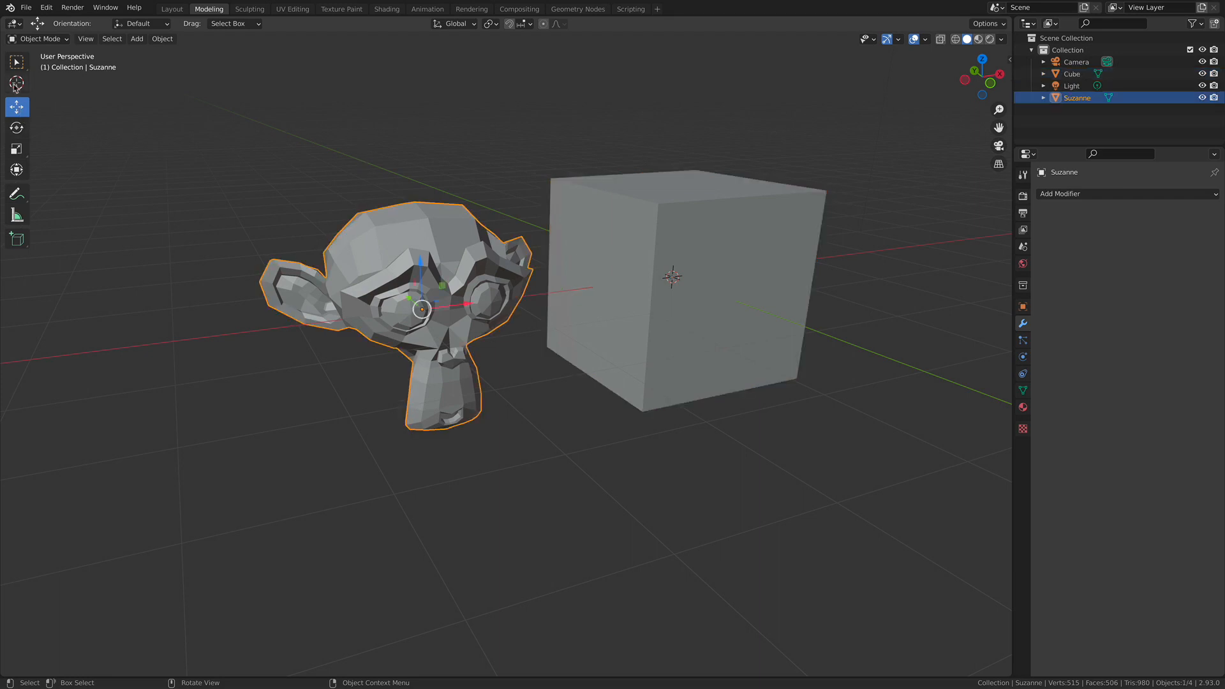
left_click(18, 62)
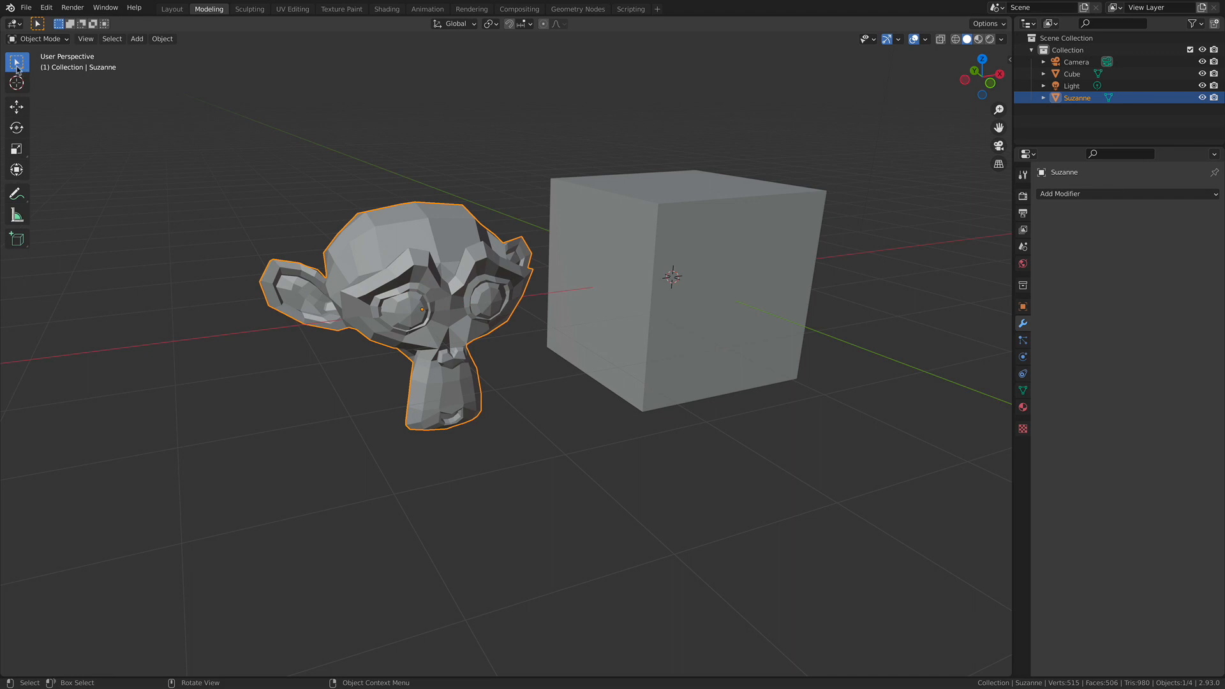
Step: Box-select the monkey head and the cube in turn several times in the viewport, then clear the selection
left_click(409, 123)
middle_click_drag(409, 123, 267, 168)
left_click_drag(153, 73, 355, 429)
middle_click_drag(334, 462, 259, 488)
left_click_drag(565, 89, 644, 243)
middle_click_drag(510, 211, 569, 184)
left_click(519, 154)
left_click_drag(283, 183, 392, 301)
middle_click_drag(314, 175, 307, 170)
left_click_drag(287, 150, 368, 224)
left_click_drag(546, 128, 594, 308)
middle_click_drag(593, 309, 464, 158)
left_click(438, 145)
Step: Try the Select Circle and Select Lasso tools around the monkey head, then return to the Select Box tool
left_click(23, 67)
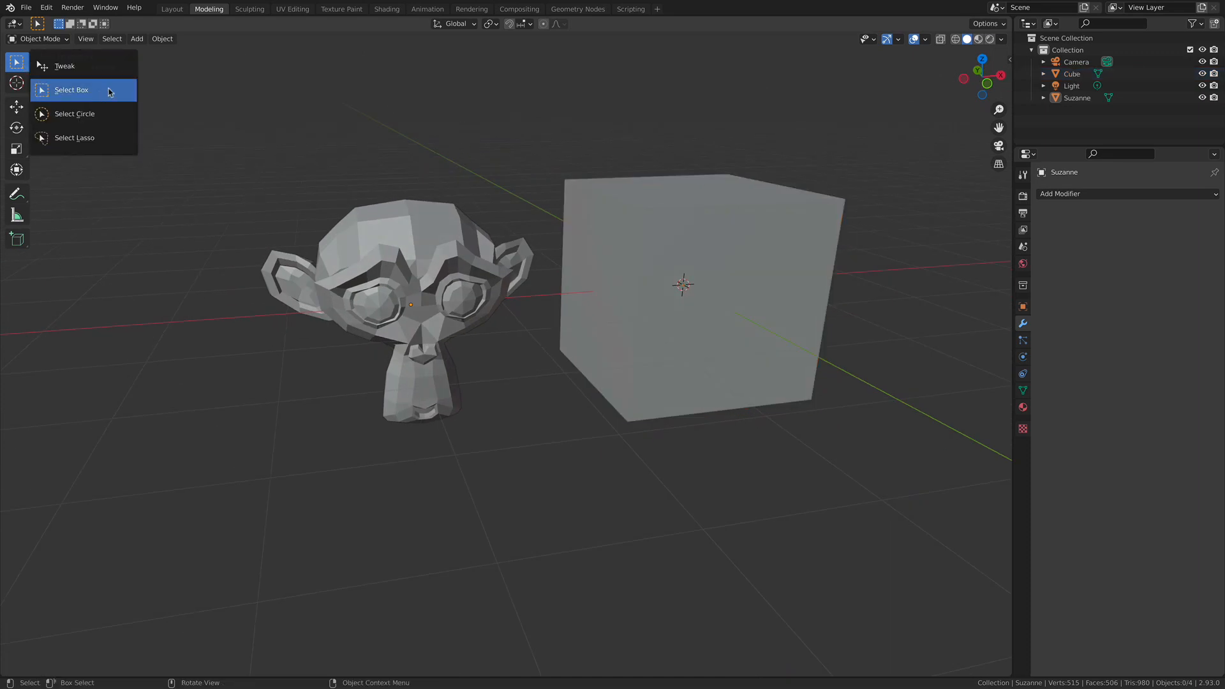
left_click(95, 113)
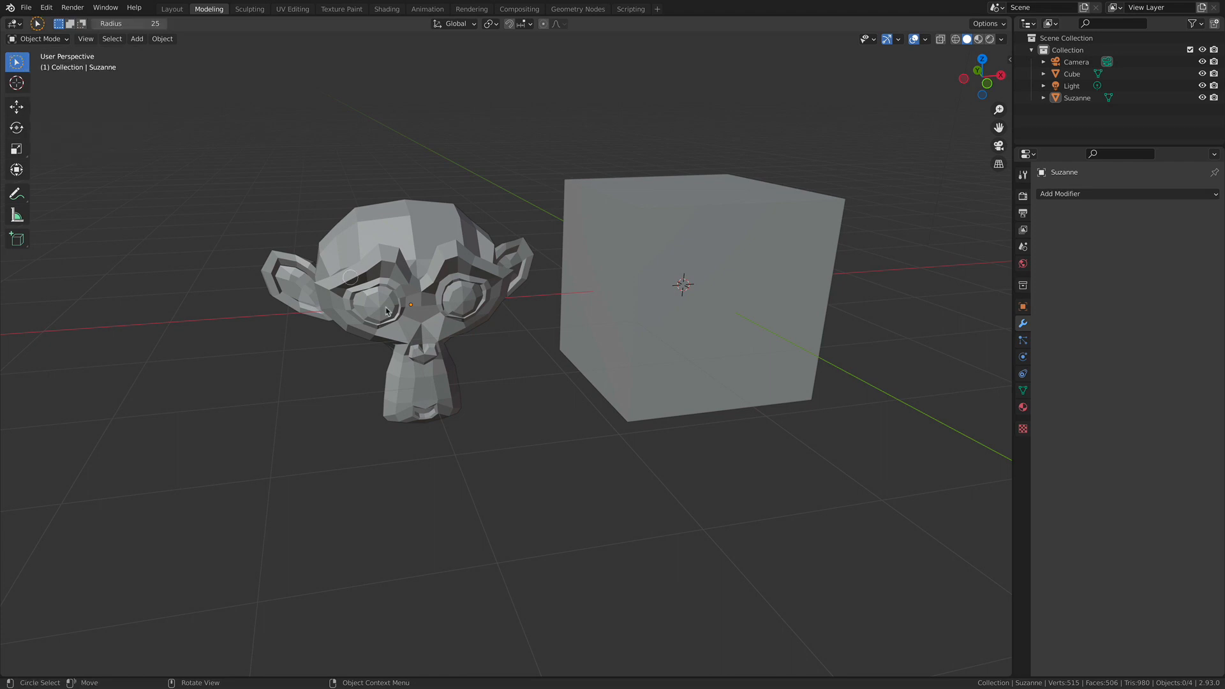
left_click_drag(443, 393, 419, 432)
left_click_drag(17, 64, 80, 138)
mouse_move(385, 129)
left_mouse_down()
mouse_move(374, 228)
mouse_move(502, 266)
mouse_move(499, 94)
mouse_move(453, 112)
left_mouse_up()
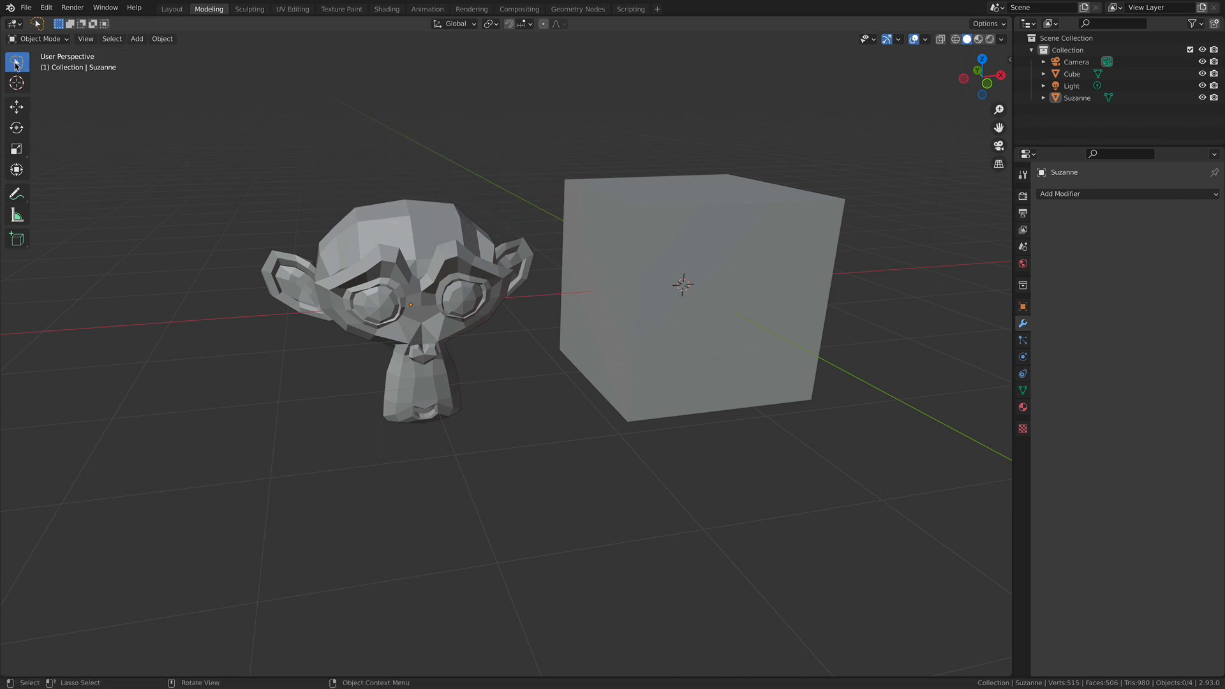
left_click_drag(18, 64, 17, 64)
left_click(64, 87)
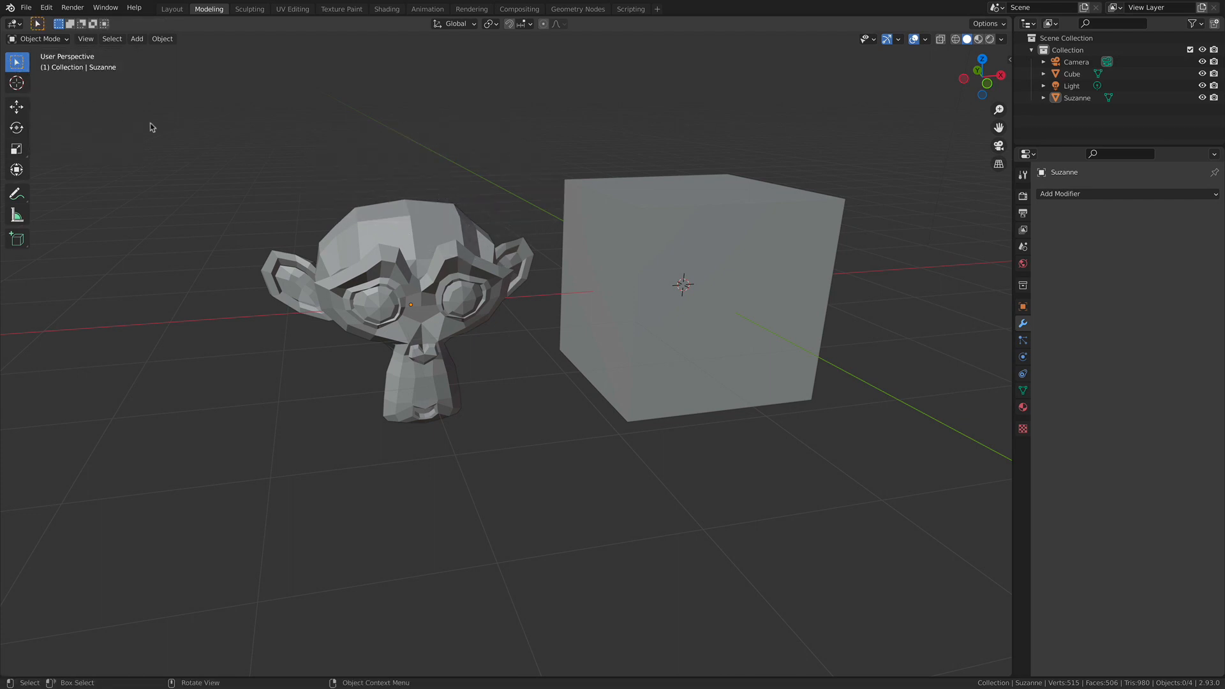
Step: Select the monkey head and then the cube in the viewport, and clear the selection with the cube left active
left_click(444, 224)
middle_click_drag(444, 224, 623, 233)
left_click(565, 313)
mouse_move(435, 164)
middle_mouse_down()
mouse_move(451, 175)
mouse_move(424, 167)
middle_mouse_up()
left_click(423, 167)
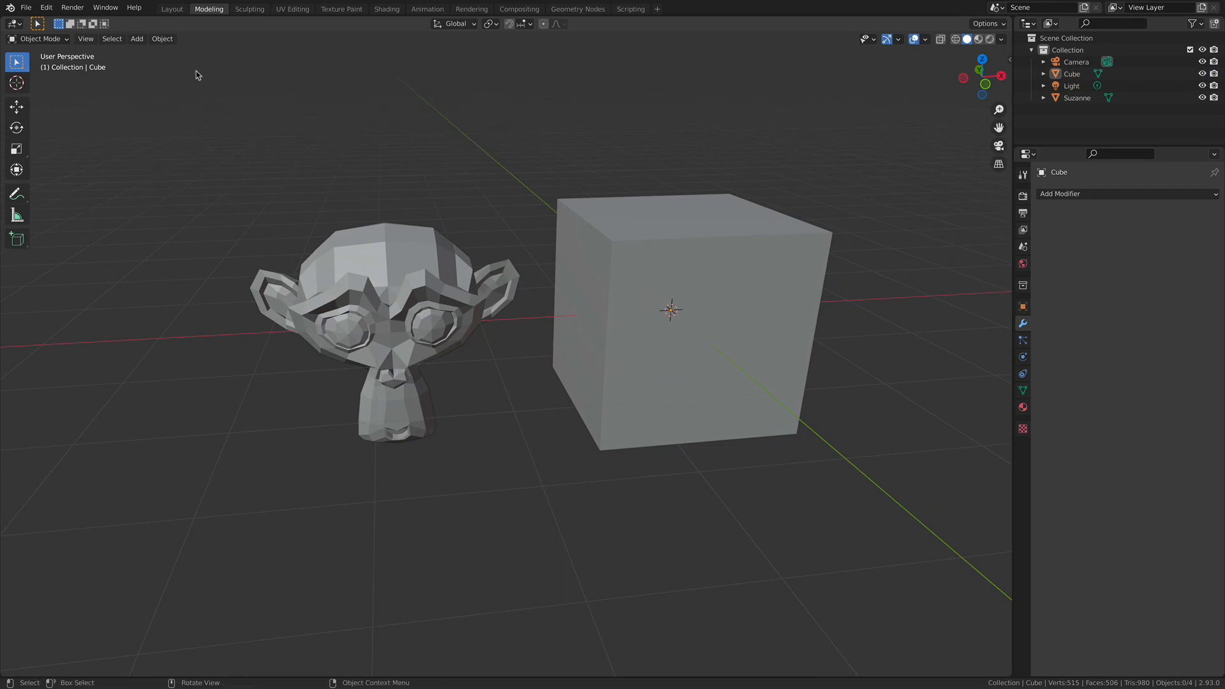
Step: Enter Edit Mode on the cube, and select the monkey head in the scene collection
middle_click_drag(337, 208, 89, 86)
left_click(54, 43)
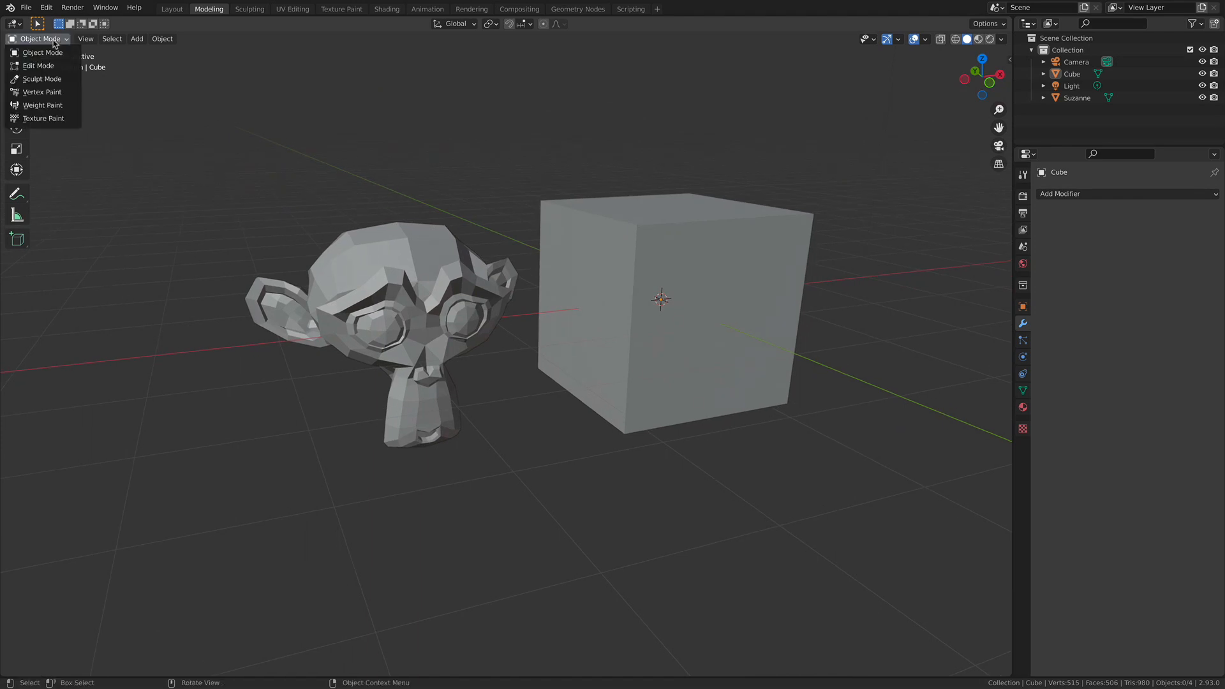
left_click(51, 63)
middle_click_drag(350, 156, 433, 239)
left_click(1068, 100)
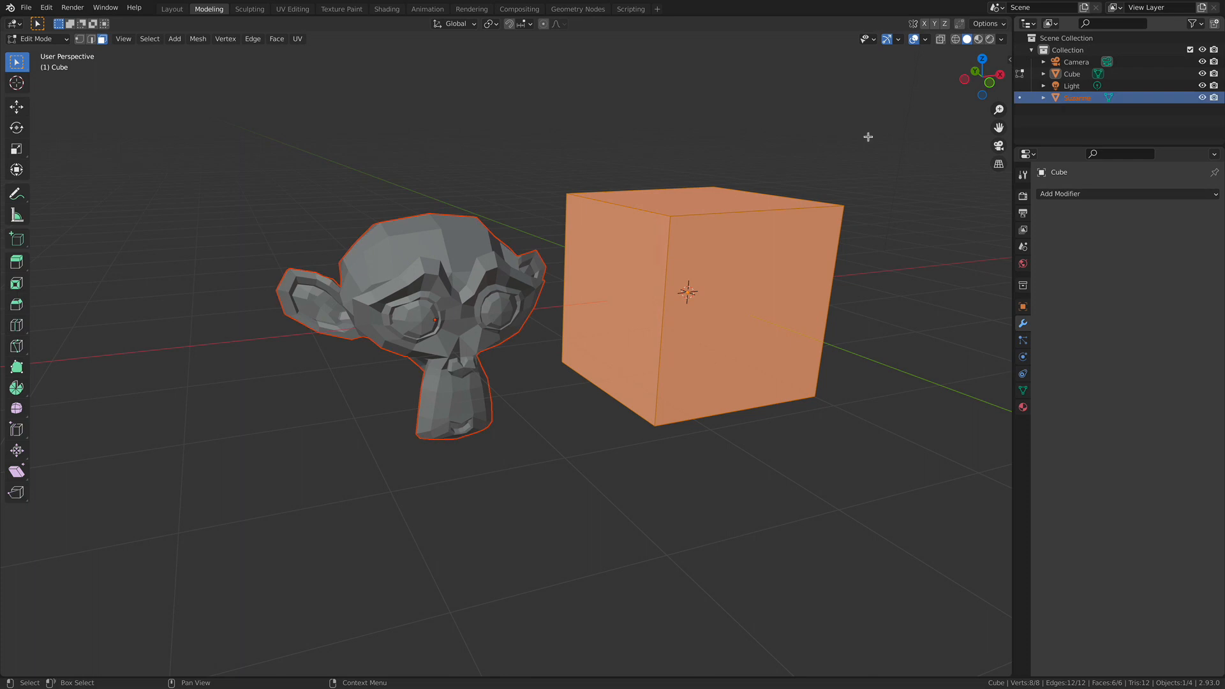
middle_click_drag(345, 199, 476, 162, "shift")
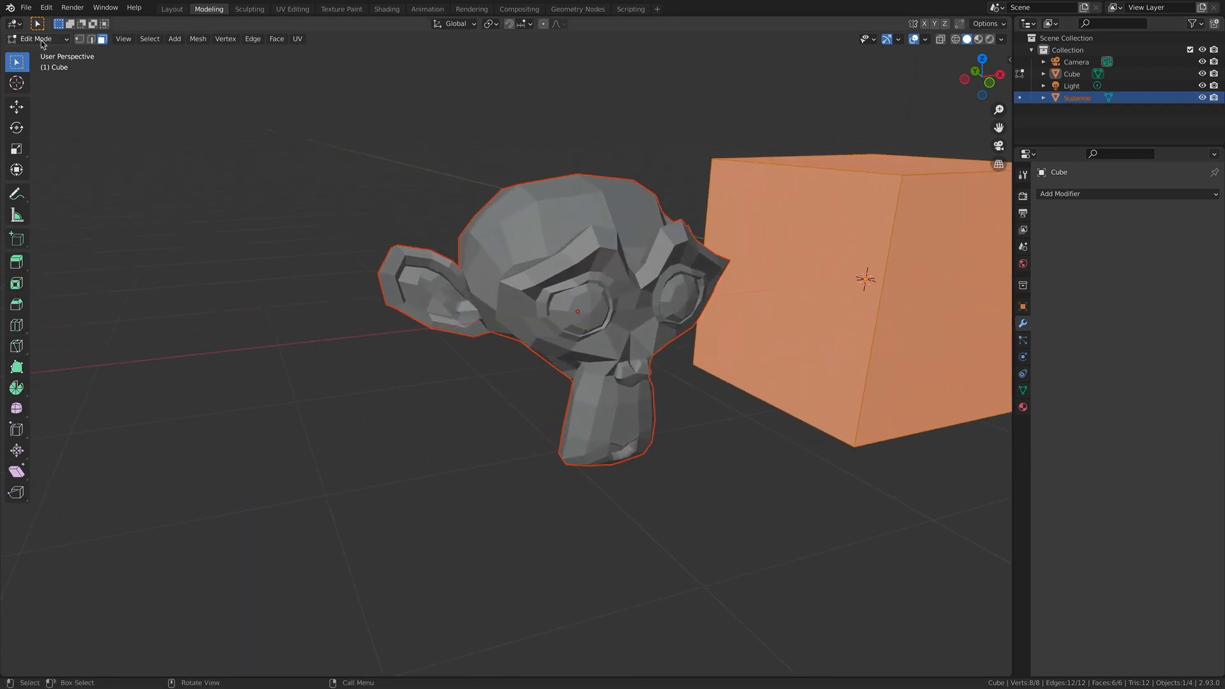
Step: Return to Object Mode, select the monkey head, and enter Edit Mode on it
left_click(39, 39)
left_click(50, 56)
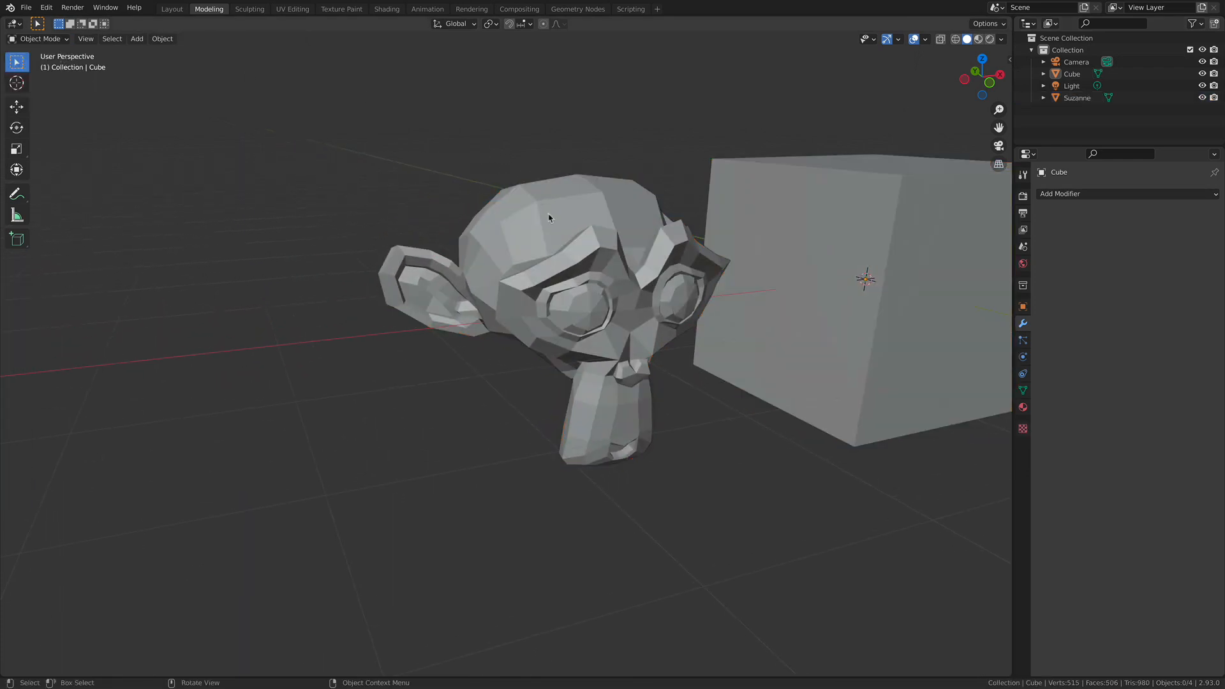
left_click(30, 39)
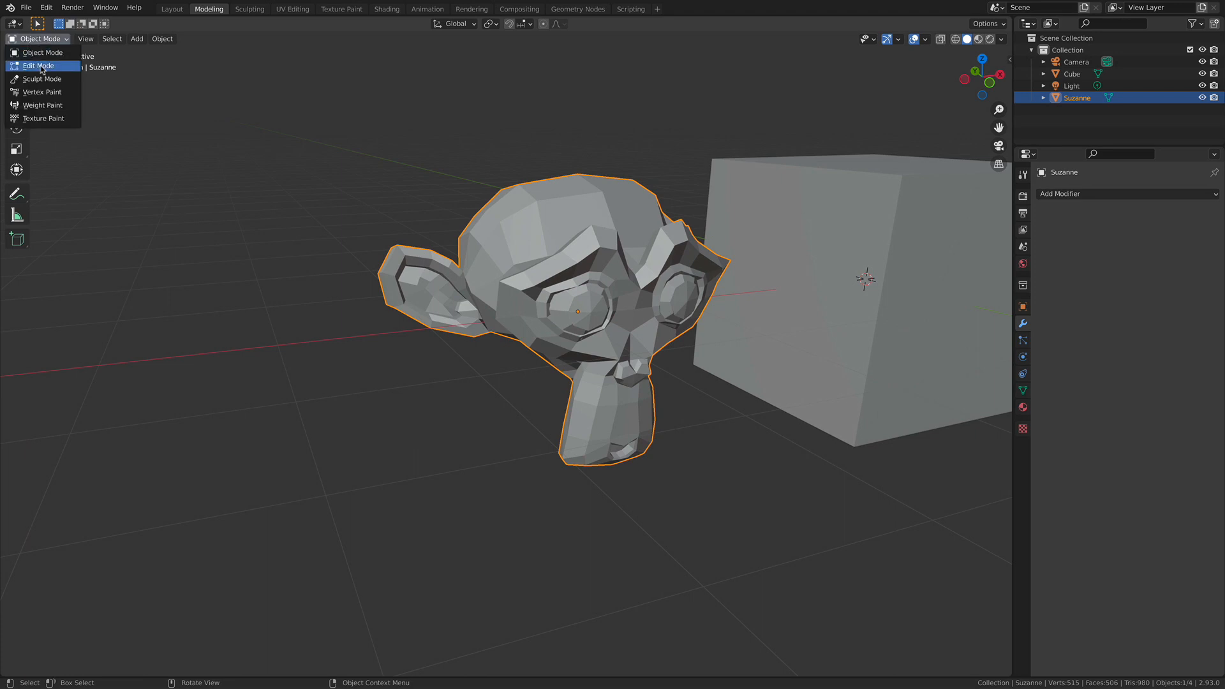
left_click(41, 67)
middle_click_drag(487, 142, 475, 188)
middle_click_drag(509, 191, 317, 181)
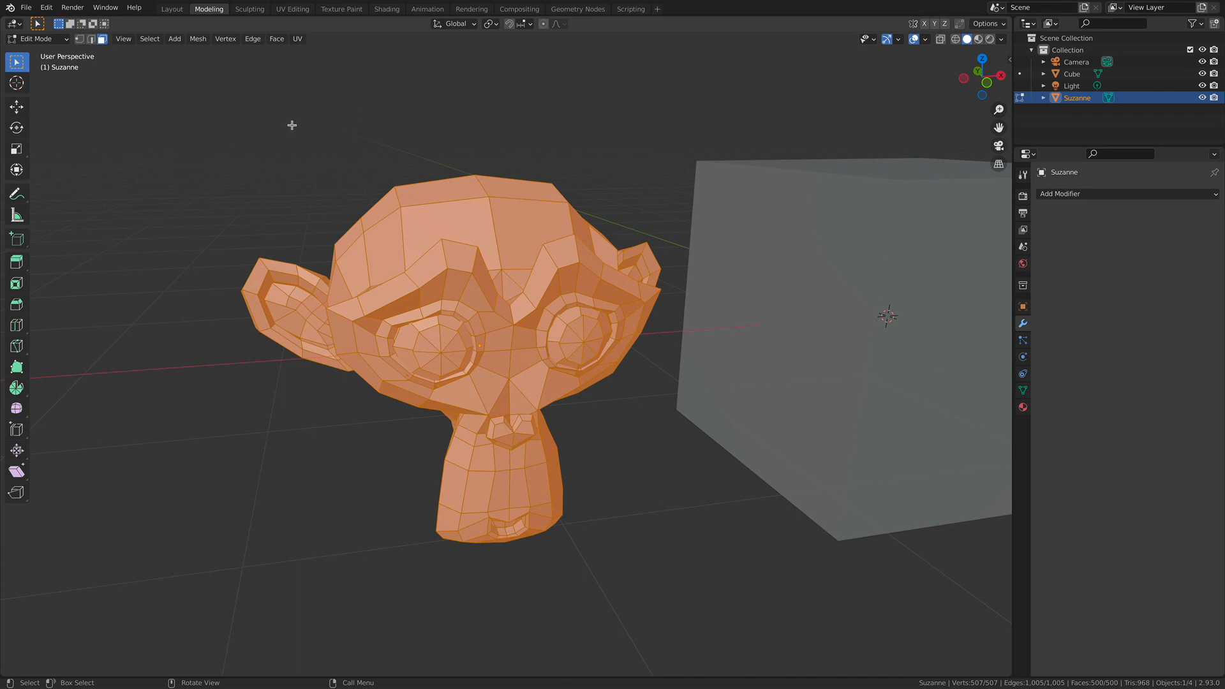
middle_click_drag(305, 156, 357, 181)
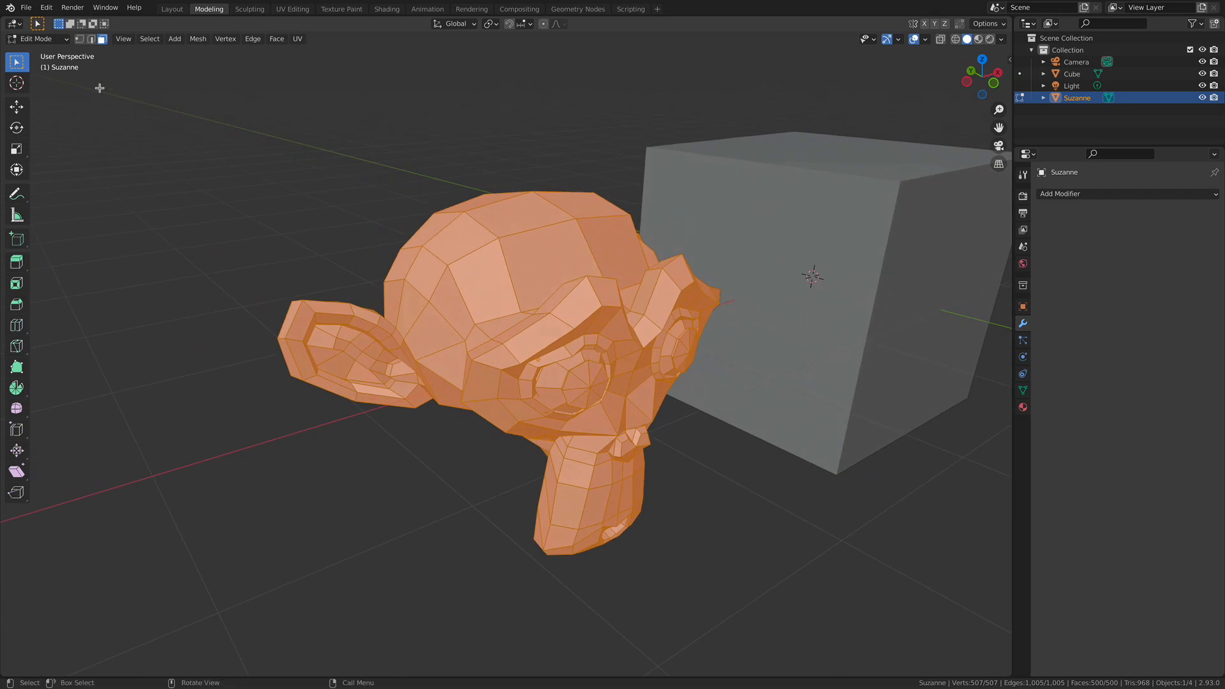
Step: Cycle the monkey head through vertex, edge and face selection, ending in vertex selection with everything deselected
left_click(80, 40)
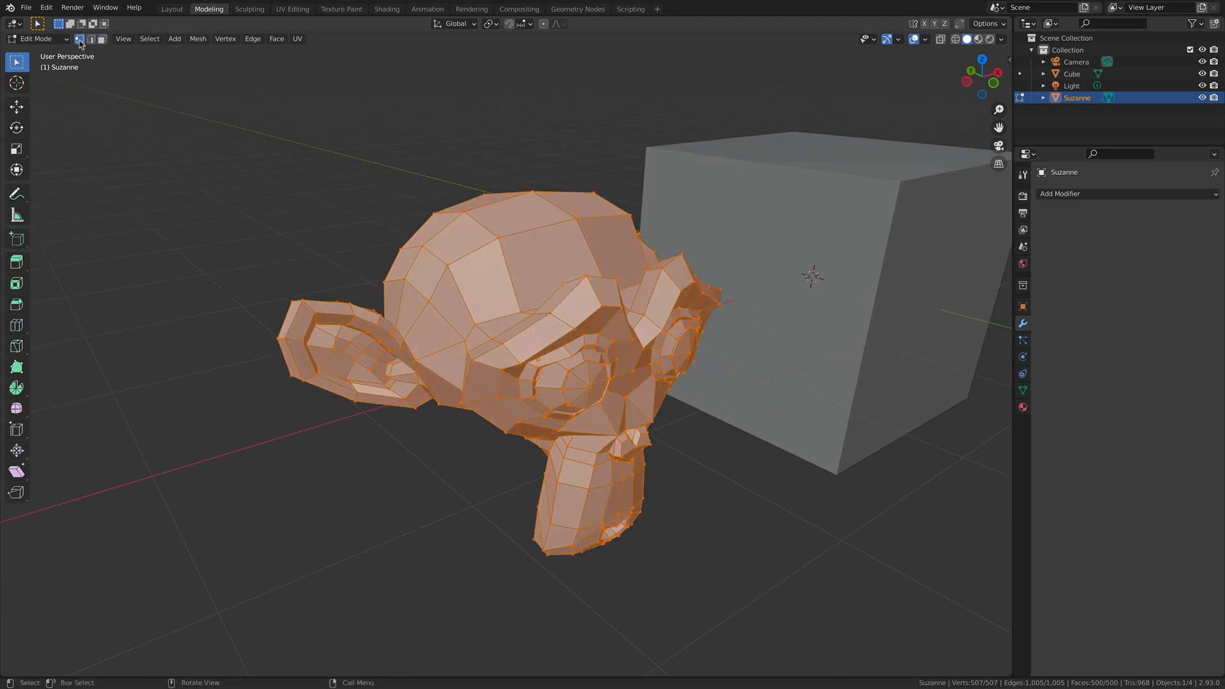
left_click(92, 39)
left_click(102, 40)
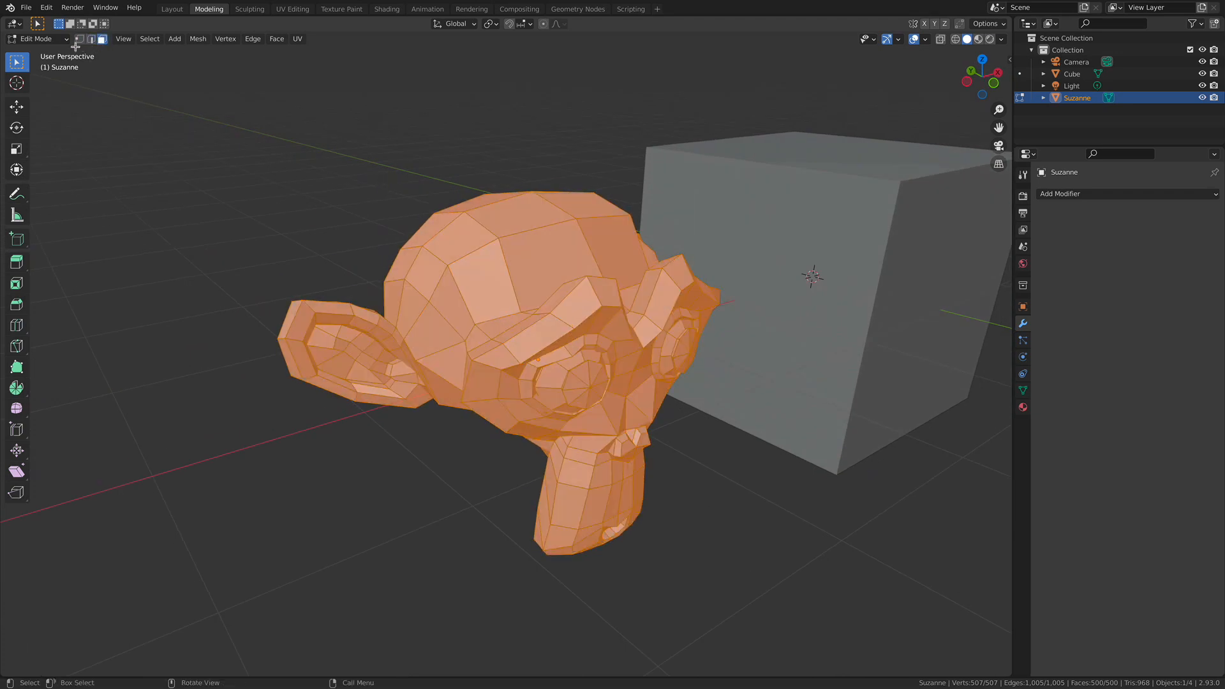
left_click(80, 41)
left_click(91, 39)
left_click(102, 39)
left_click(80, 41)
key("alt+a")
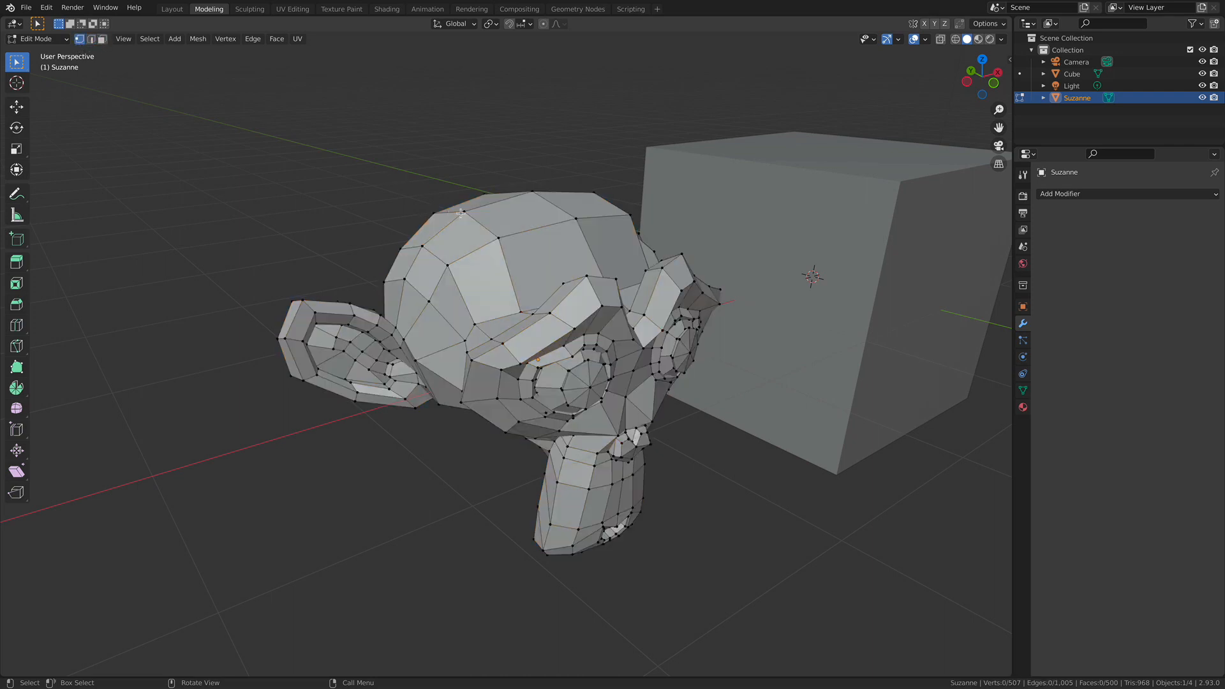
Step: Try selecting a vertex on top of the monkey head, and switch to edge selection
left_click(499, 237)
middle_click_drag(501, 235, 306, 221)
left_click(91, 40)
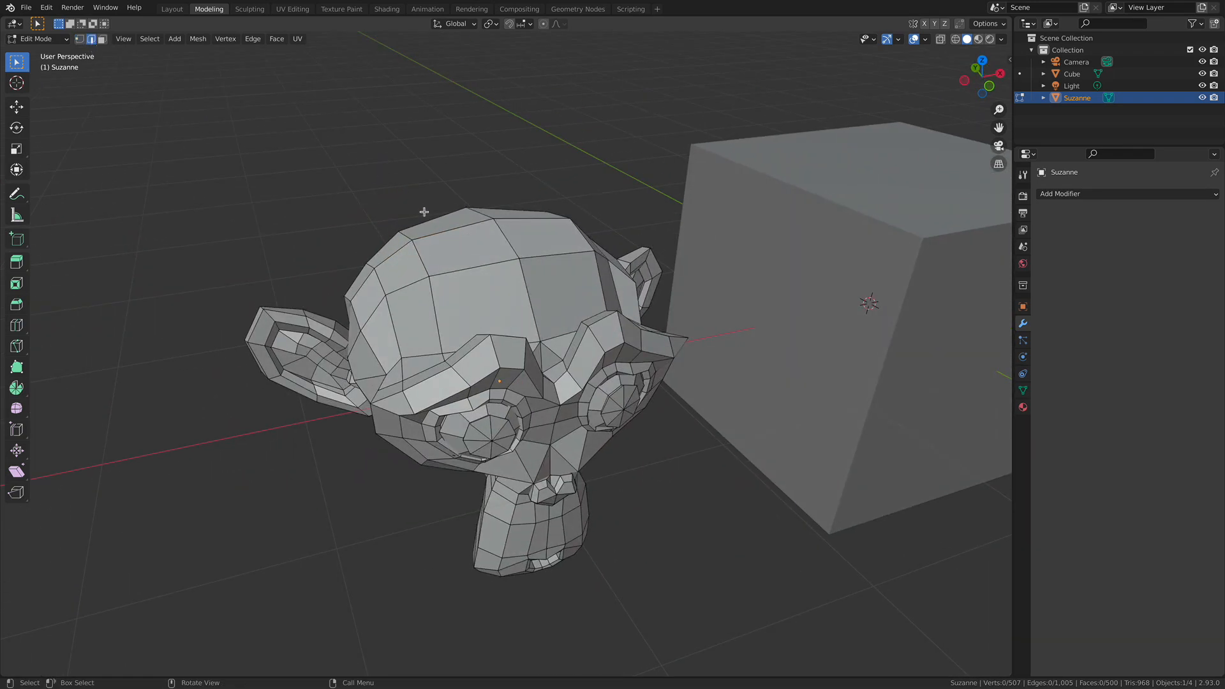
middle_click_drag(471, 268, 103, 59)
Step: Switch to face selection and select a single face on top of the monkey head
left_click(102, 39)
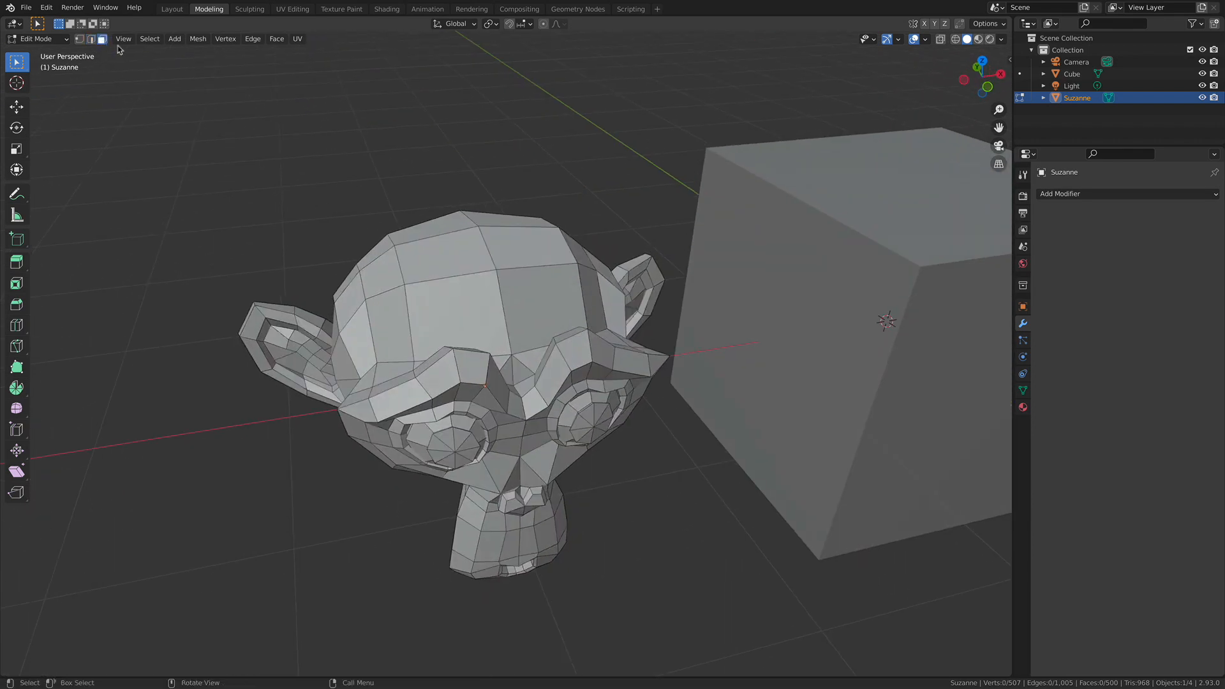
left_click(434, 259)
middle_click_drag(434, 260, 332, 192)
middle_click_drag(292, 139, 303, 173)
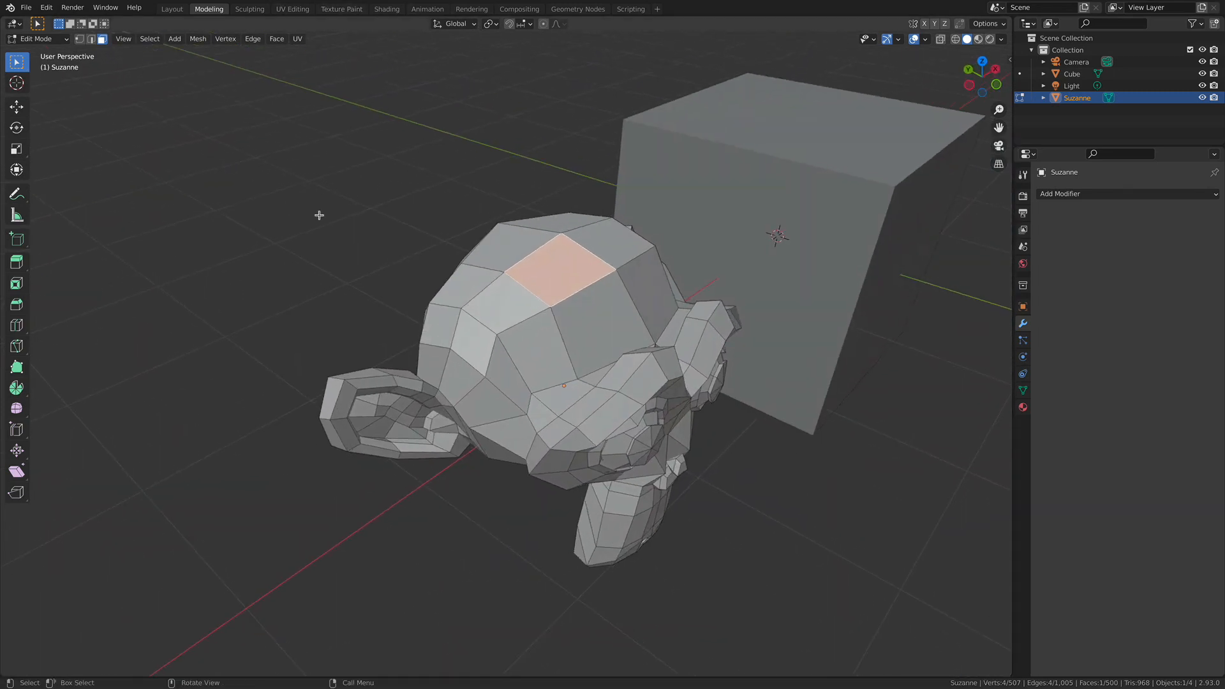
Step: Switch repeatedly between vertex, edge and face selection with the top face selected, ending in vertex selection
left_click(81, 41)
left_click(92, 40)
left_click(103, 41)
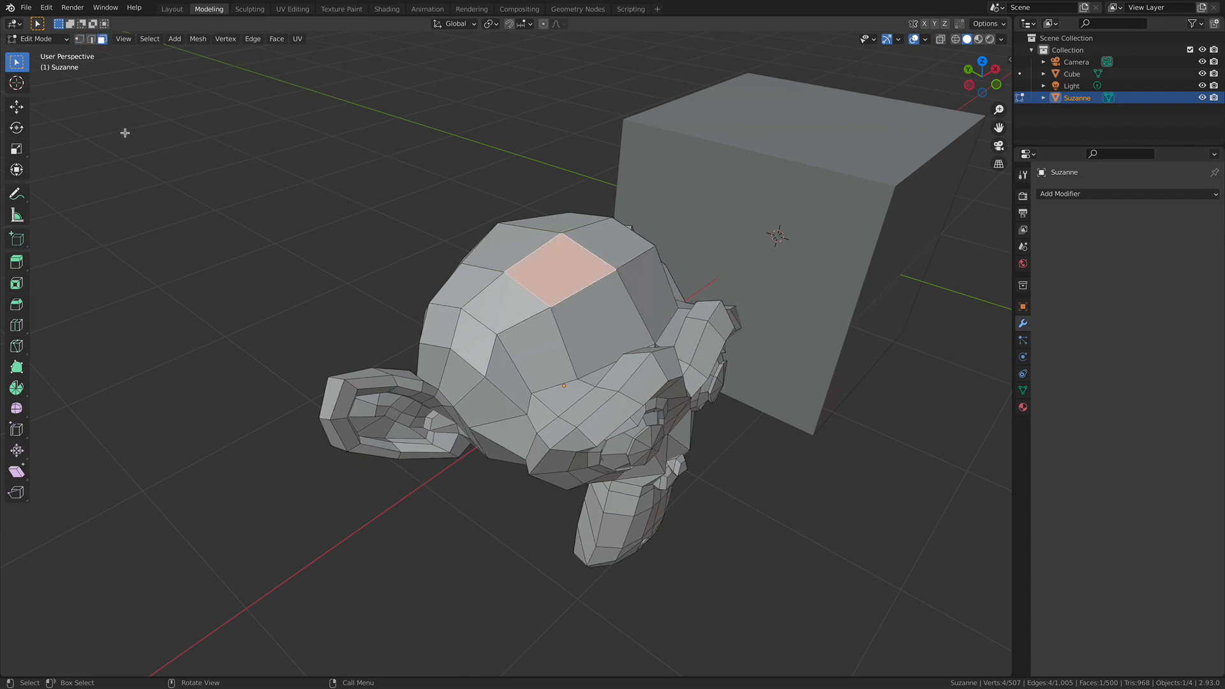
left_click(81, 40)
left_click(92, 40)
left_click(102, 40)
key("1")
key("3")
key("1")
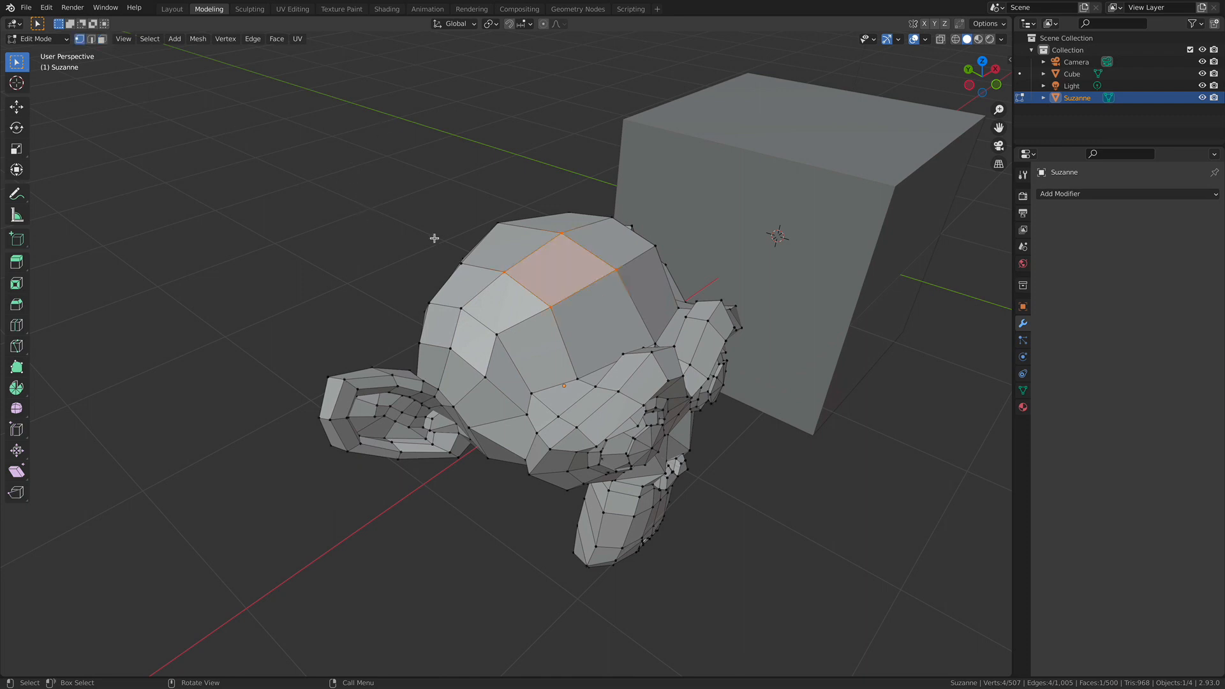
Step: Try selecting individual corner vertices of the face on top of the head, leaving nothing selected
left_click(502, 271)
left_click_drag(561, 240, 565, 237)
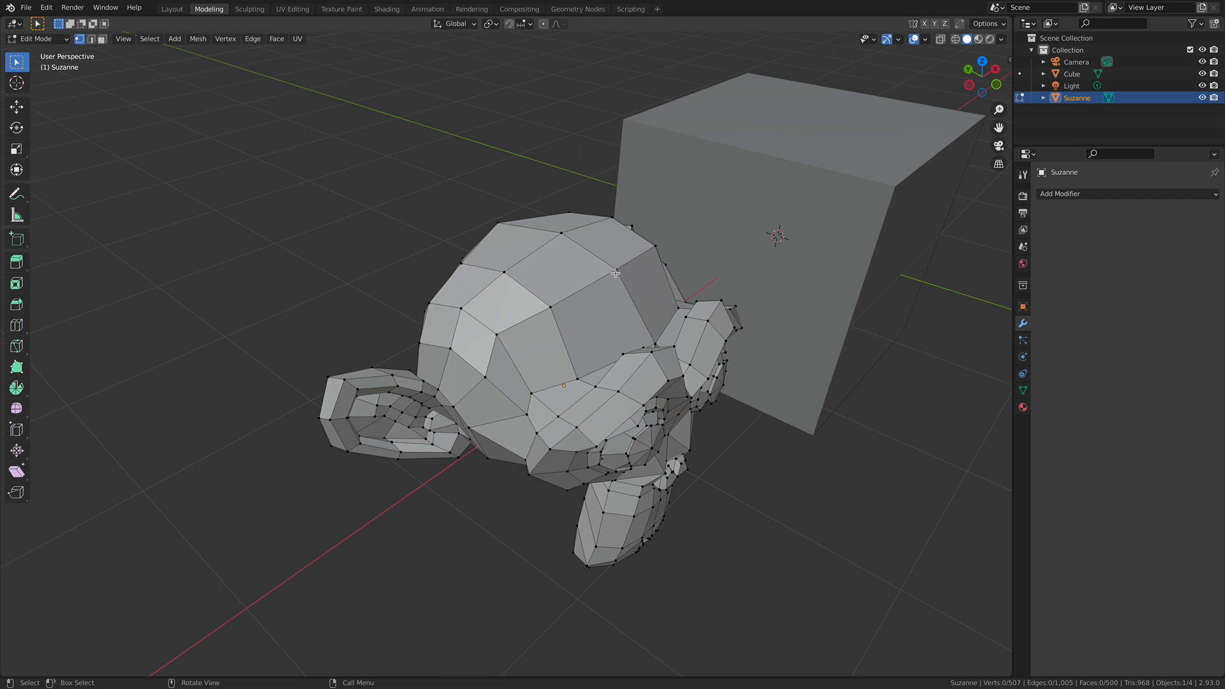
left_click(494, 265)
Step: Cycle through the edge, face and vertex selection modes several times, ending in face selection
key("2")
key("3")
key("1")
key("2")
key("3")
key("1")
key("2")
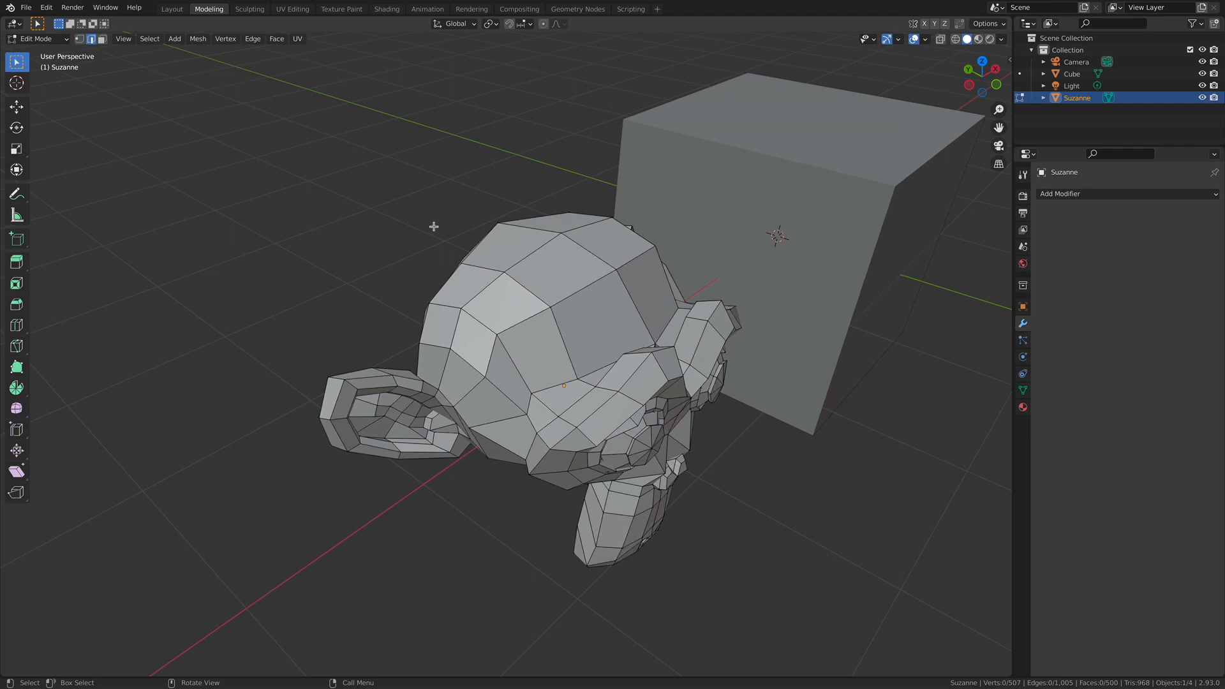
key("3")
Step: Select a face on top of the monkey head, raise it with the Move tool, and return to the Select Box tool
mouse_move(454, 199)
middle_mouse_down()
mouse_move(429, 272)
mouse_move(615, 208)
mouse_move(461, 97)
mouse_move(453, 204)
middle_mouse_up()
left_click(421, 276)
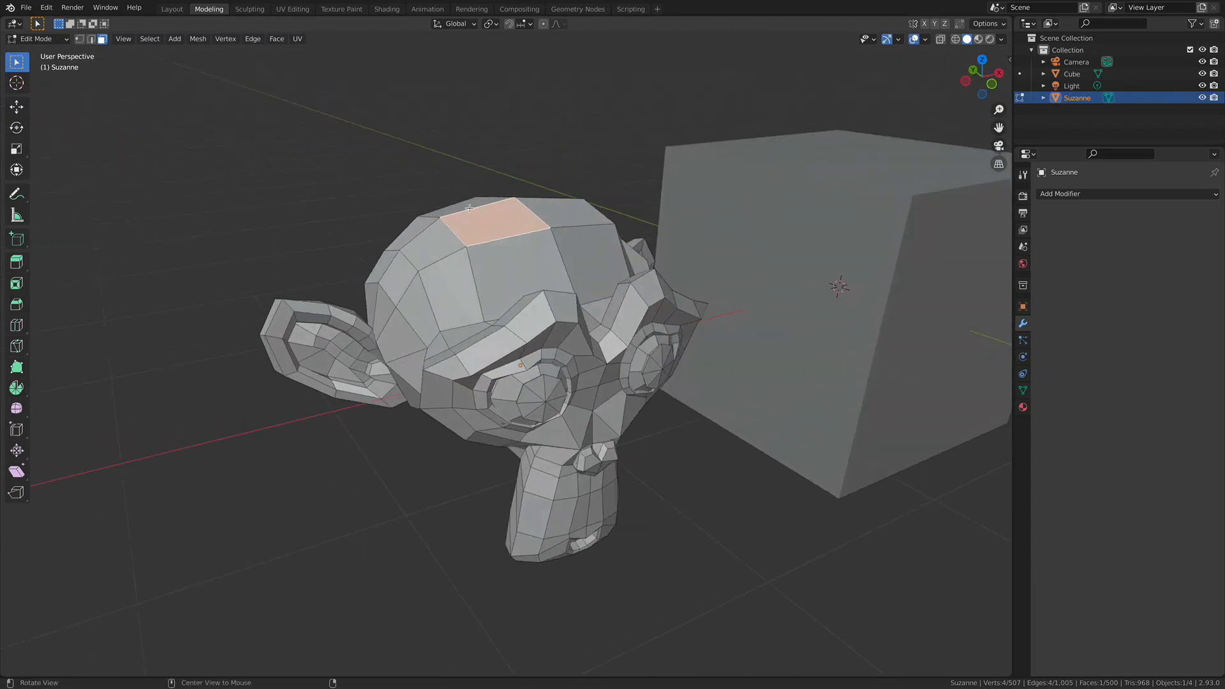
left_click(17, 107)
left_click_drag(492, 171, 503, 116)
middle_click_drag(503, 116, 136, 146)
left_click(17, 62)
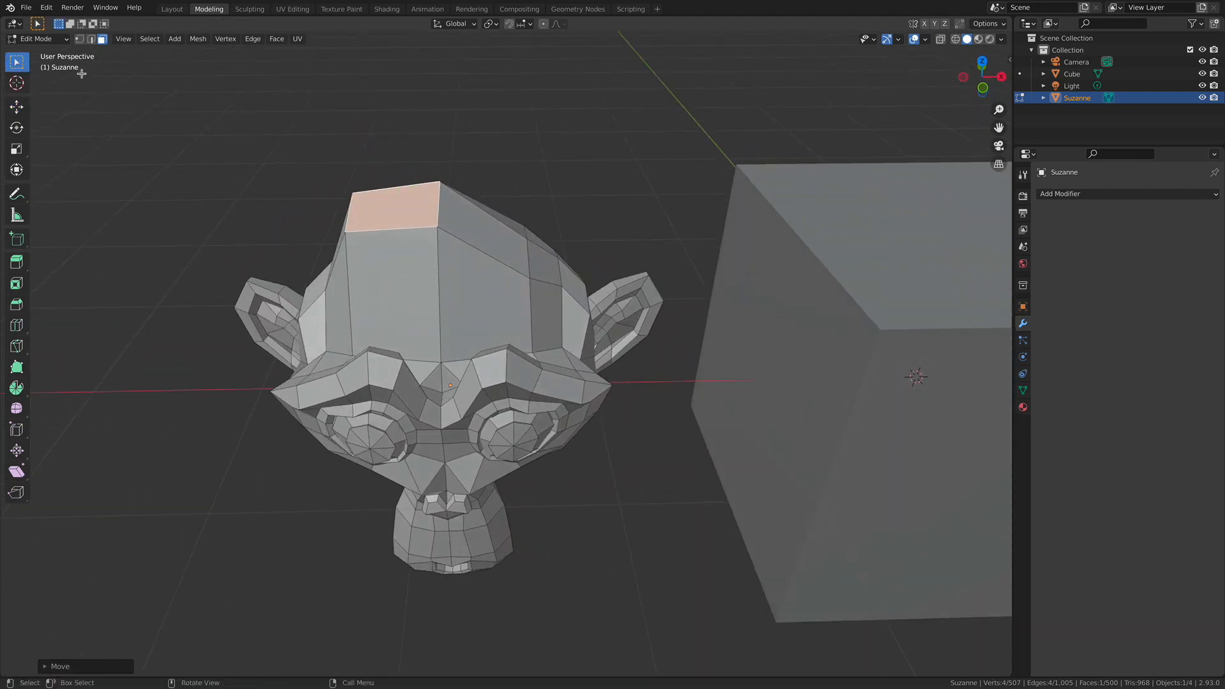
Step: Box-select the whole monkey head from the front with X-ray off, and examine the selection from several sides
mouse_move(446, 211)
middle_mouse_down()
mouse_move(509, 215)
mouse_move(447, 223)
middle_mouse_up()
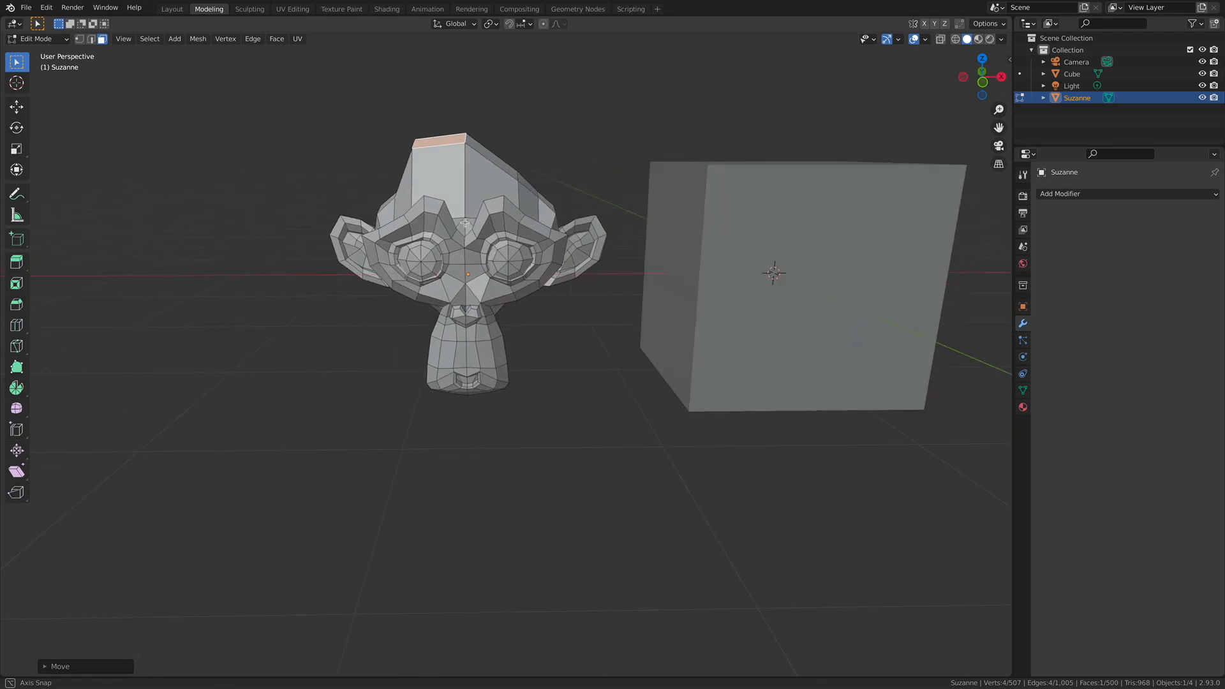
left_click_drag(252, 71, 628, 491)
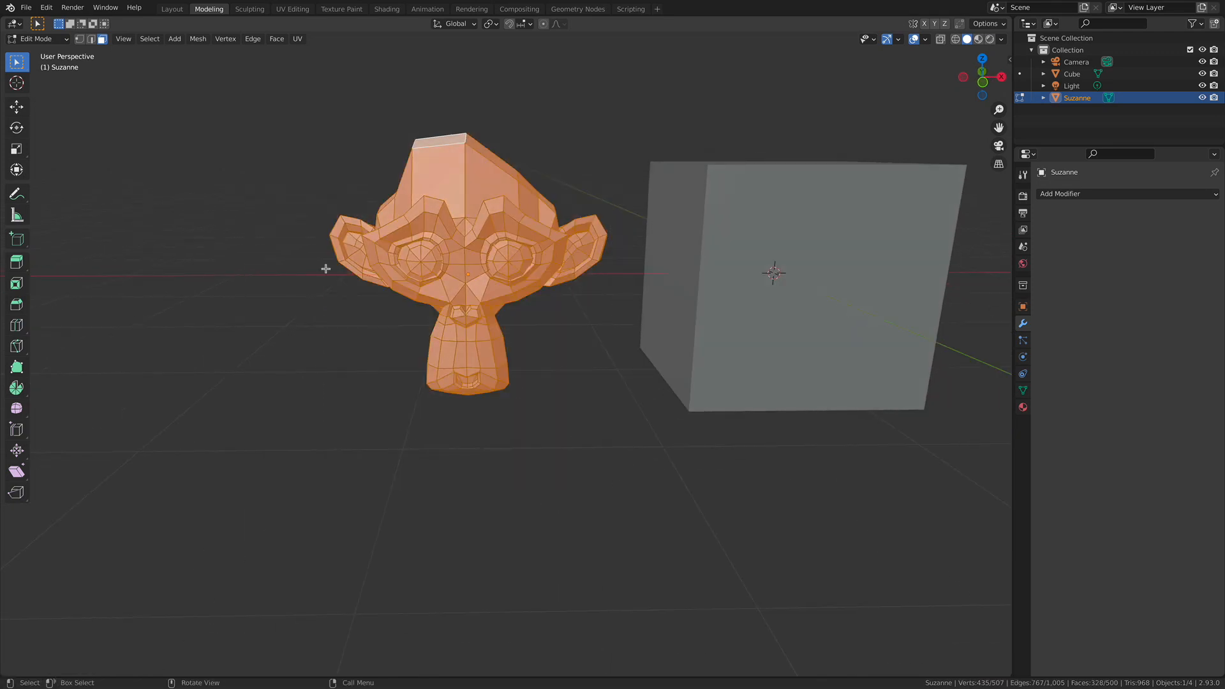
middle_click_drag(282, 262, 398, 339)
middle_click_drag(503, 361, 450, 147)
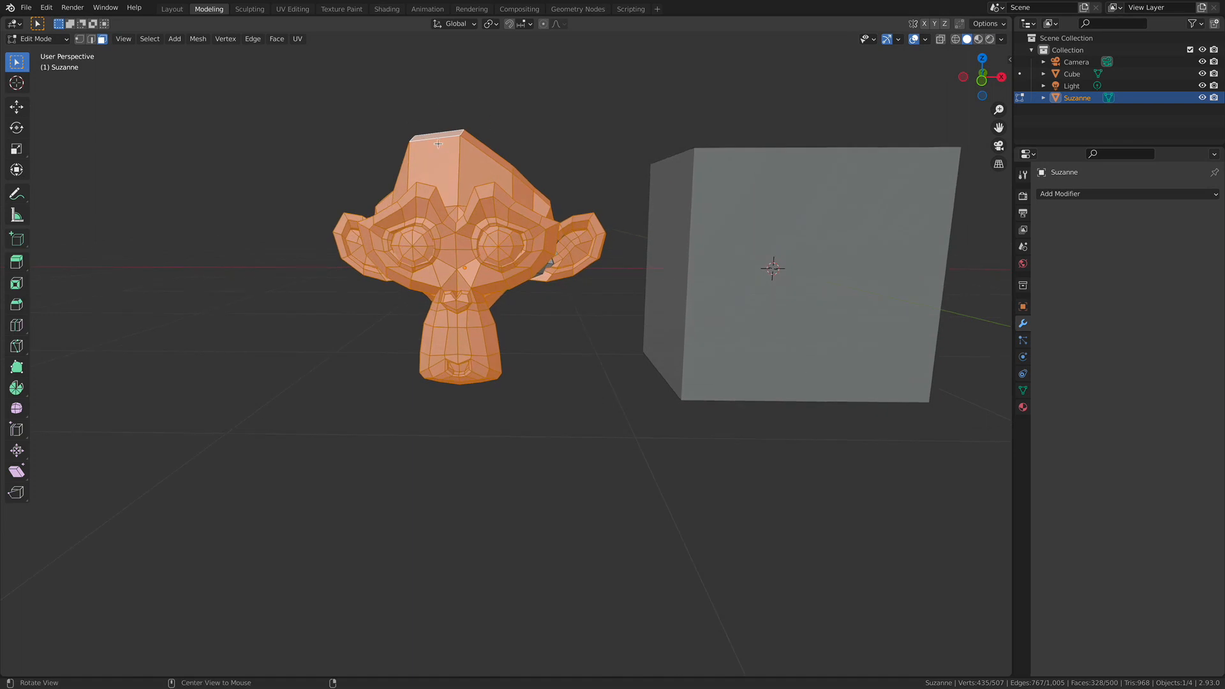
middle_click_drag(306, 210, 333, 266)
middle_click_drag(537, 203, 733, 85)
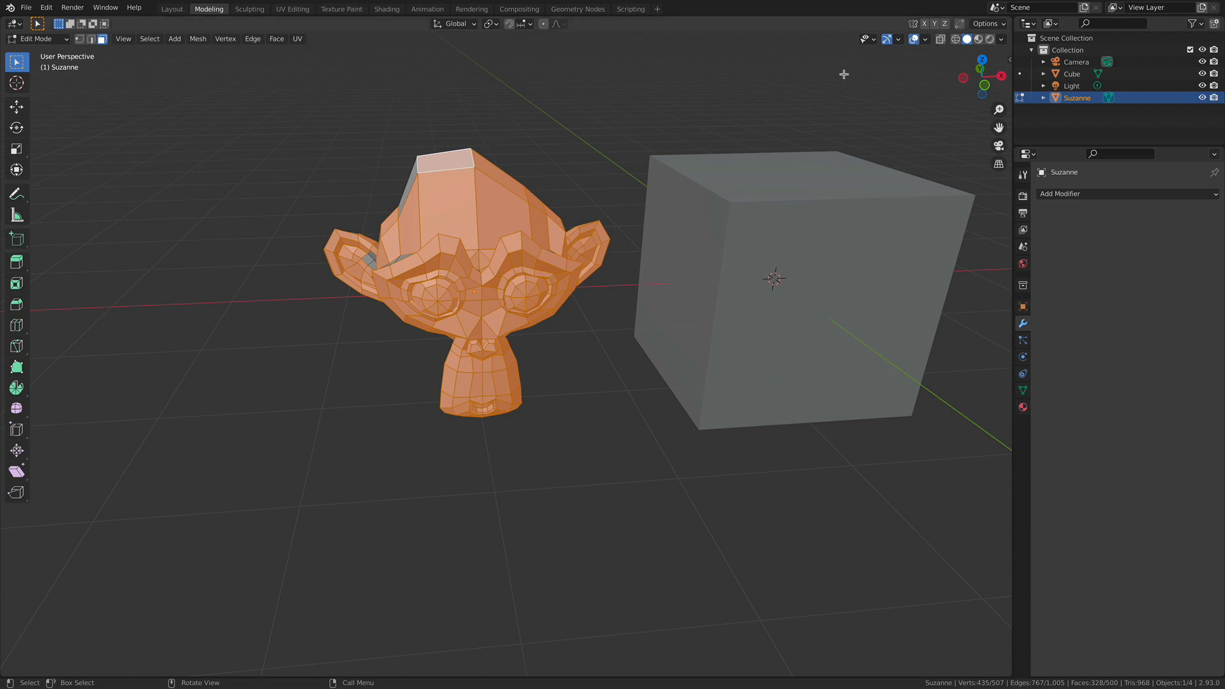
Step: Turn on X-ray, clear the selection, box-select the whole monkey head through the mesh, and turn X-ray off
left_click(940, 40)
left_click(567, 146)
mouse_move(566, 153)
middle_mouse_down()
mouse_move(336, 170)
mouse_move(560, 164)
middle_mouse_up()
left_click_drag(233, 108, 620, 511)
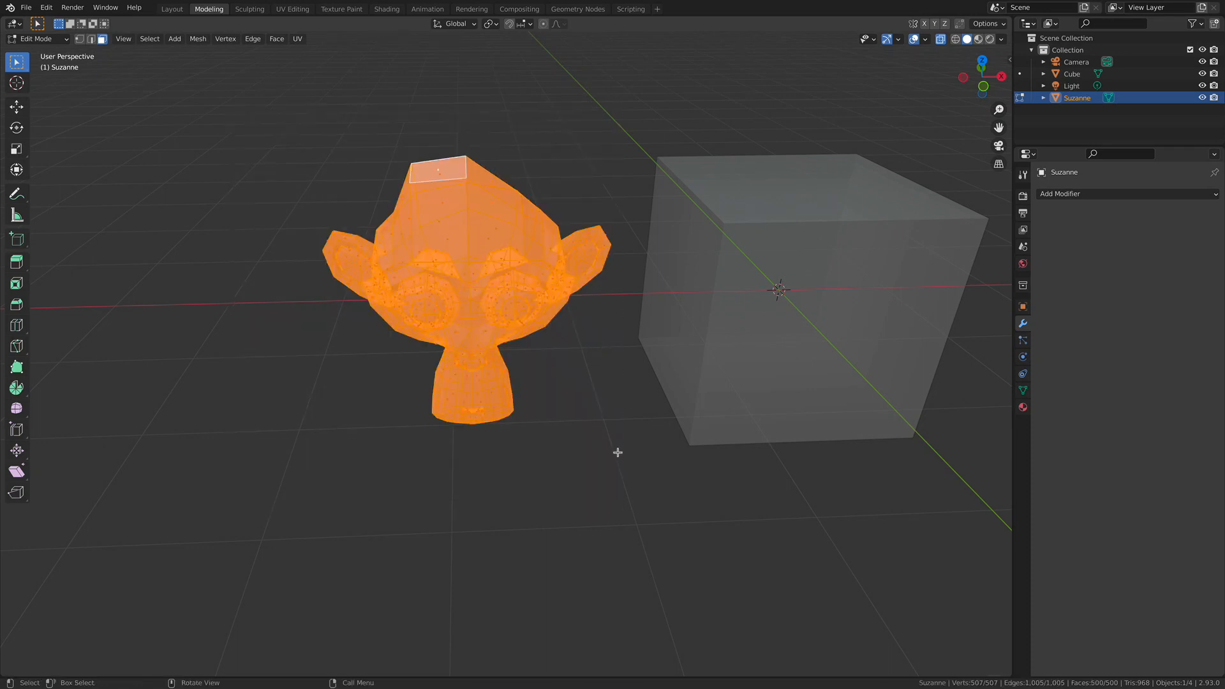
left_click(941, 41)
middle_click_drag(459, 115, 299, 152)
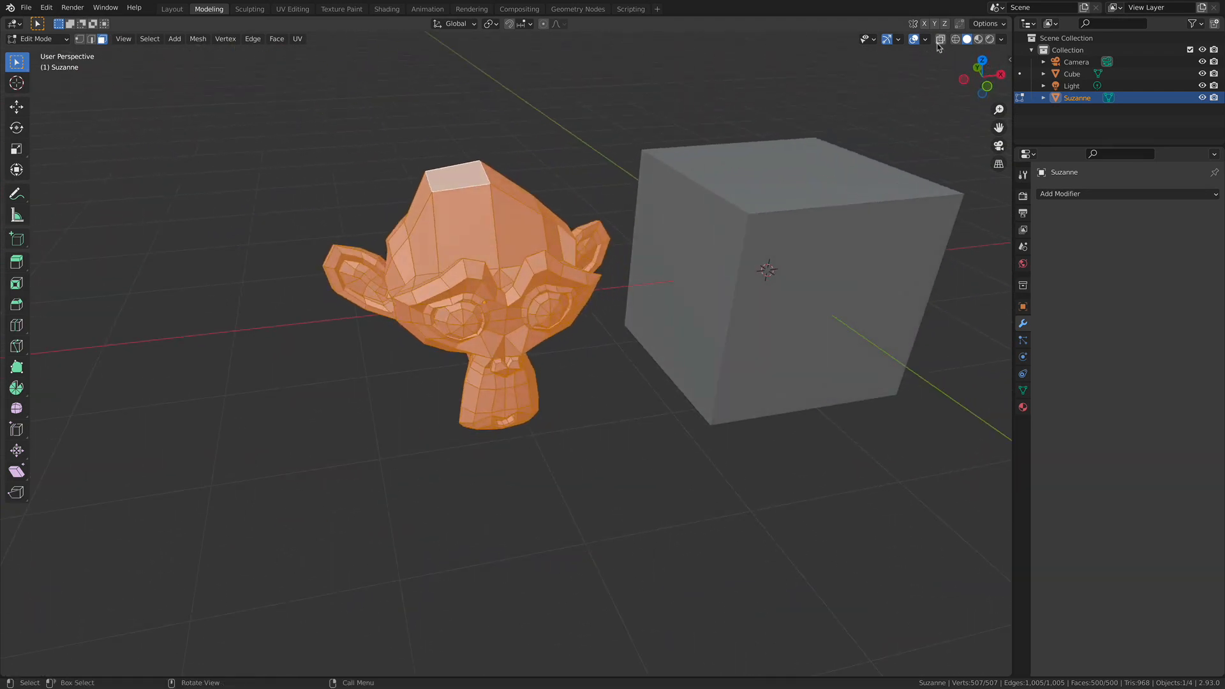
Step: Clear the selection and box-select part of the monkey head with X-ray off
left_click(577, 115)
middle_click_drag(540, 153, 488, 131)
left_click_drag(212, 132, 526, 437)
mouse_move(406, 125)
middle_mouse_down()
mouse_move(626, 134)
mouse_move(393, 139)
mouse_move(421, 134)
middle_mouse_up()
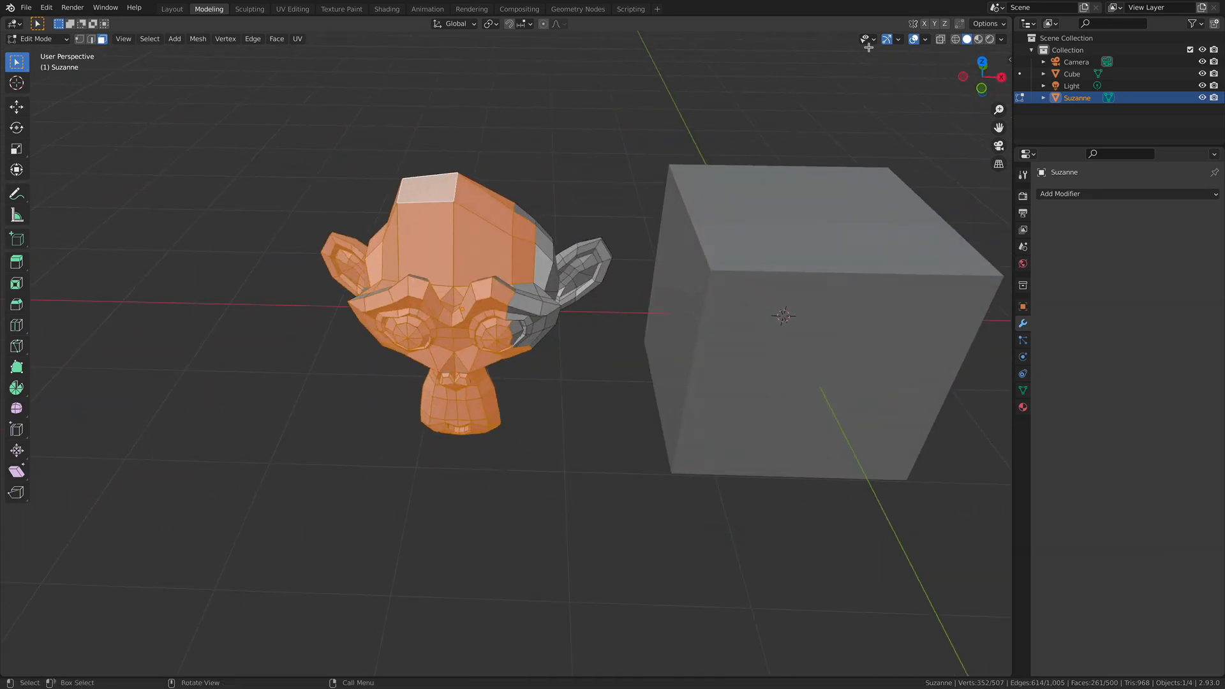
Step: Turn on X-ray, box-select the entire monkey head through the mesh, and turn X-ray off
left_click(939, 40)
left_click_drag(277, 91, 638, 455)
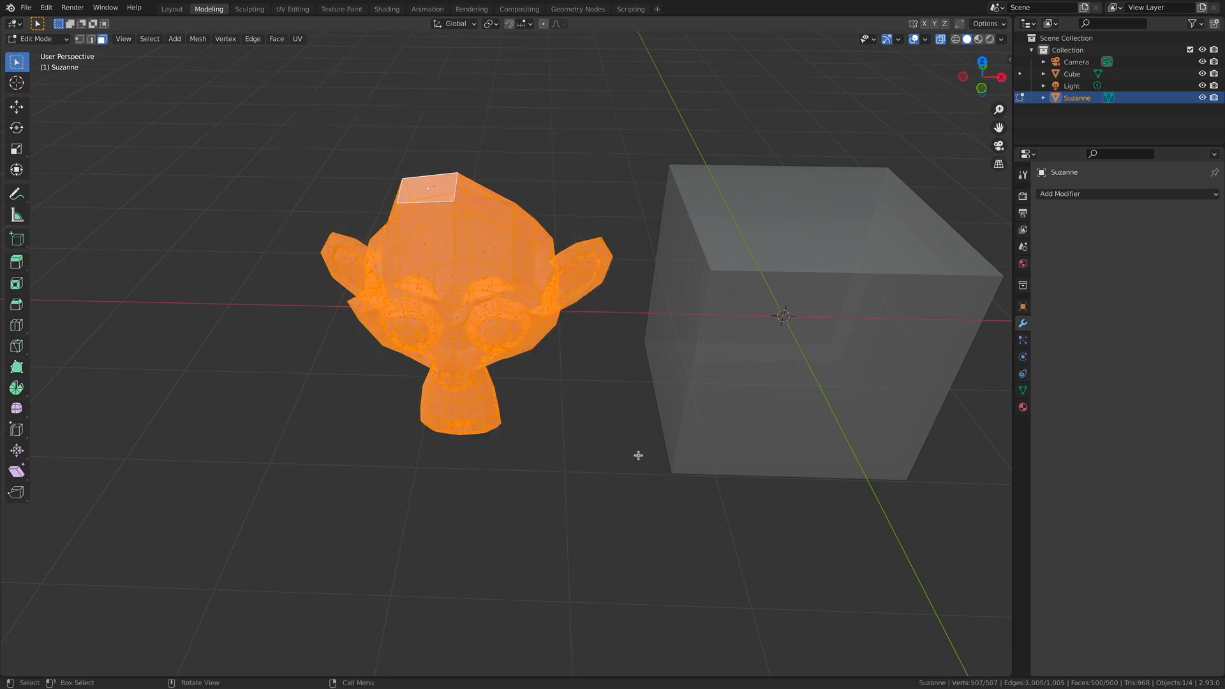
left_click(940, 41)
middle_click_drag(766, 160, 483, 122)
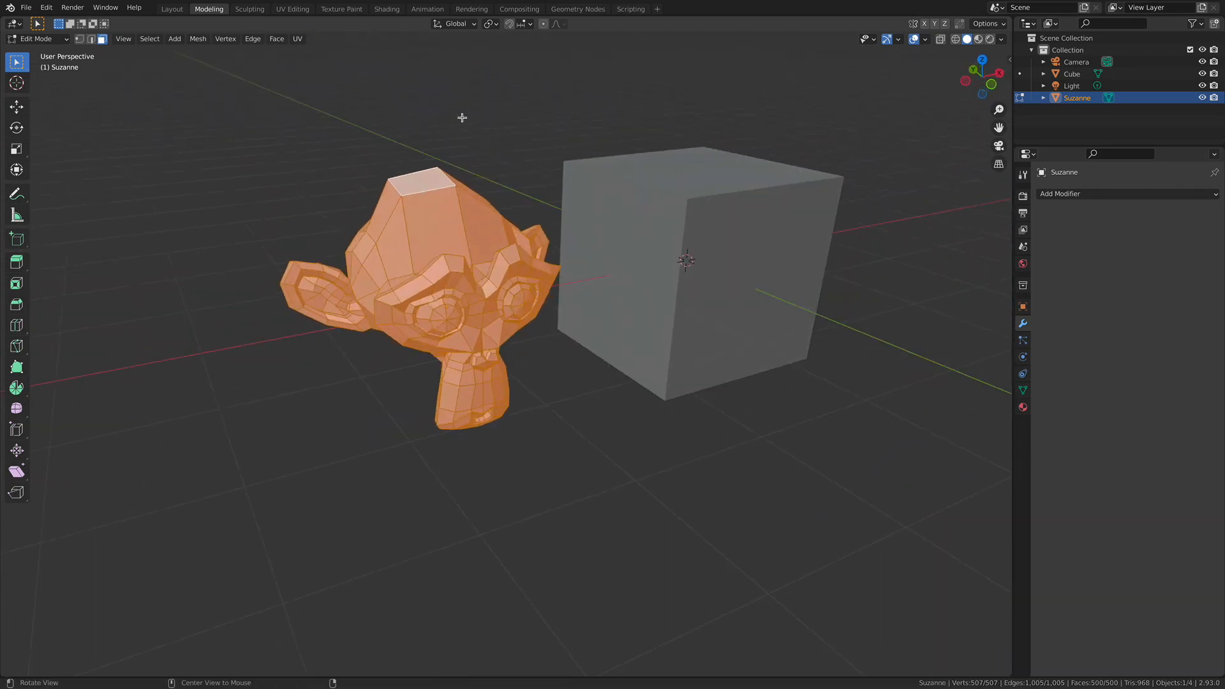
middle_click_drag(472, 127, 377, 141)
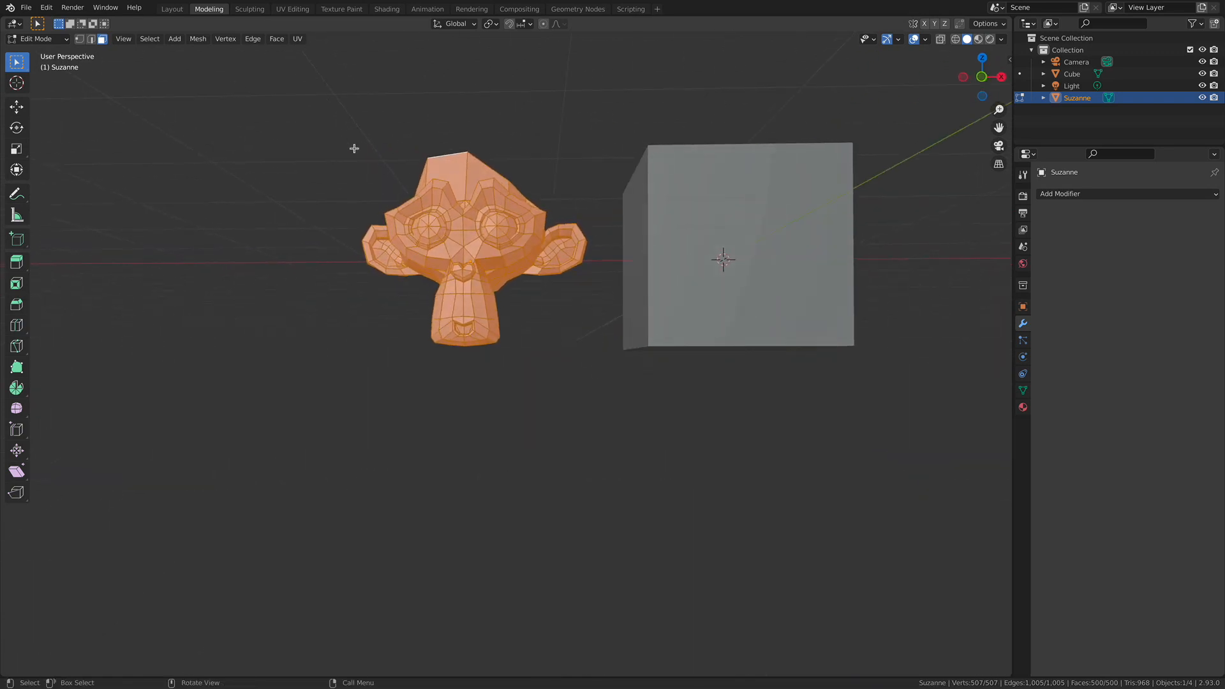
Step: Toggle X-ray on and off several times to compare the display of the selected monkey head
left_click(940, 43)
left_click(940, 39)
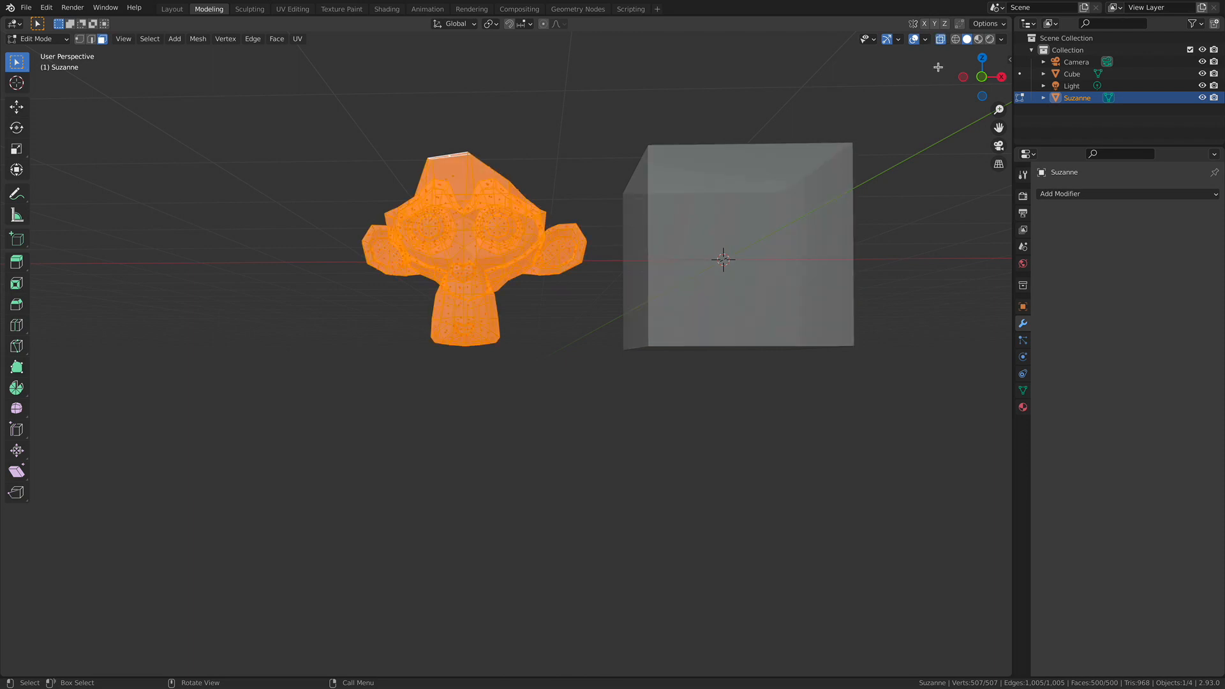
left_click(941, 41)
left_click(940, 40)
left_click(939, 41)
left_click(937, 41)
left_click(937, 42)
Step: Switch to Object Mode, clear the object selection, and re-enter Edit Mode on the monkey head
middle_click_drag(525, 112, 606, 176, "shift")
middle_click_drag(574, 195, 504, 169, "ctrl")
left_click(52, 43)
left_click(55, 53)
middle_click_drag(477, 178, 564, 155)
left_click(564, 155)
left_click(39, 40)
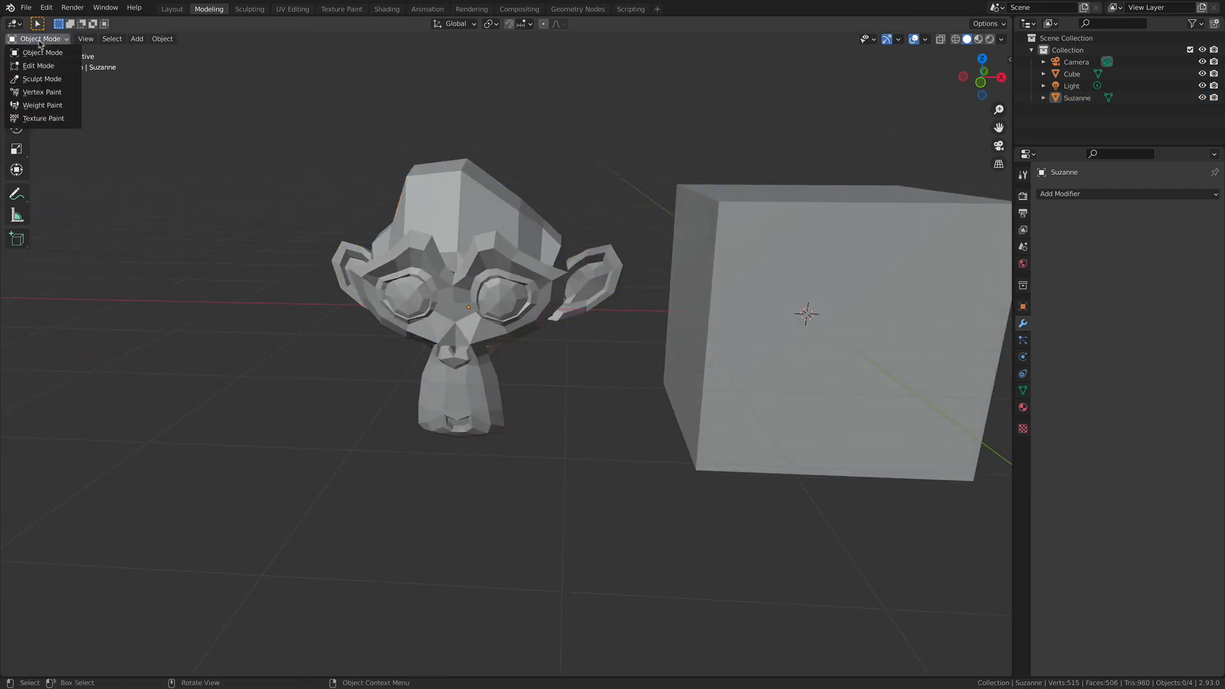
left_click(42, 64)
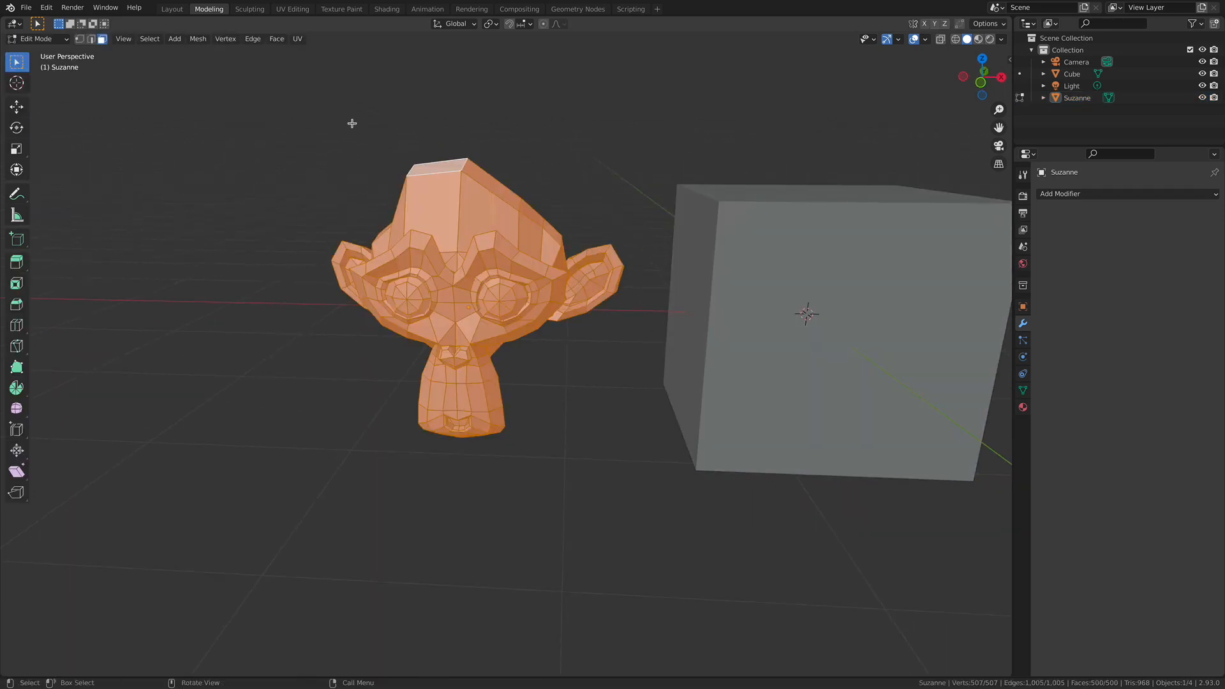
Step: Cycle through vertex, edge and face selection on the fully selected monkey head, ending in edge selection
left_click(80, 40)
left_click(91, 39)
left_click(102, 40)
key("1")
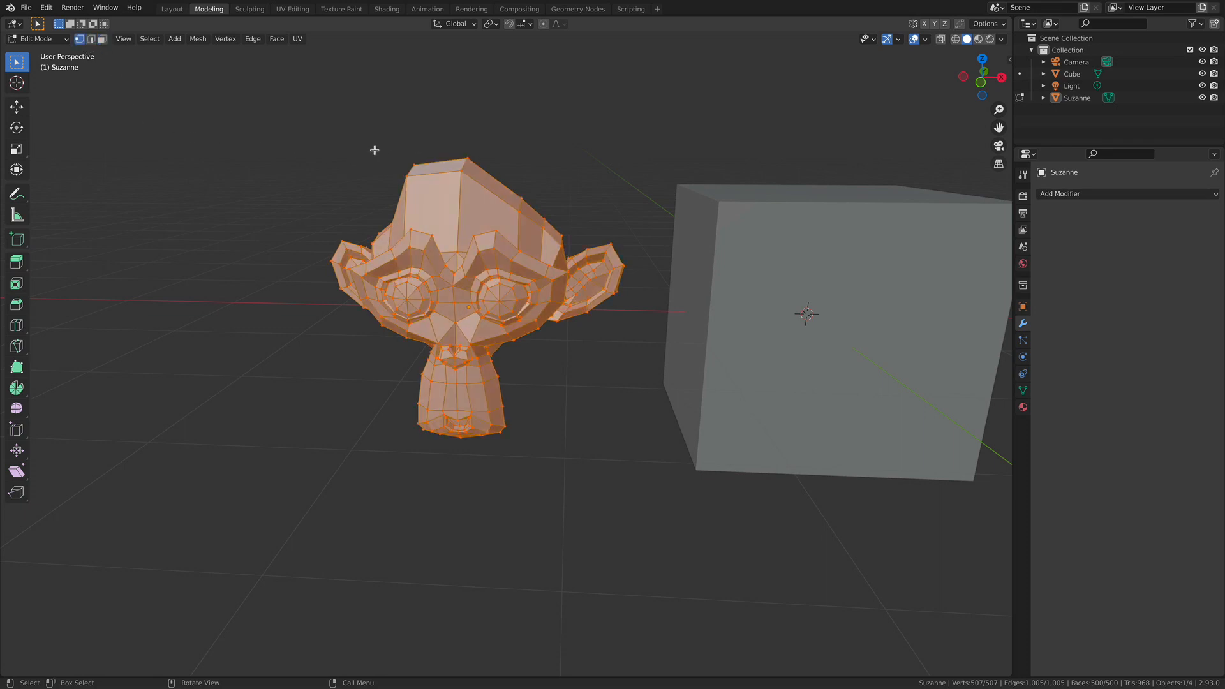
key("2")
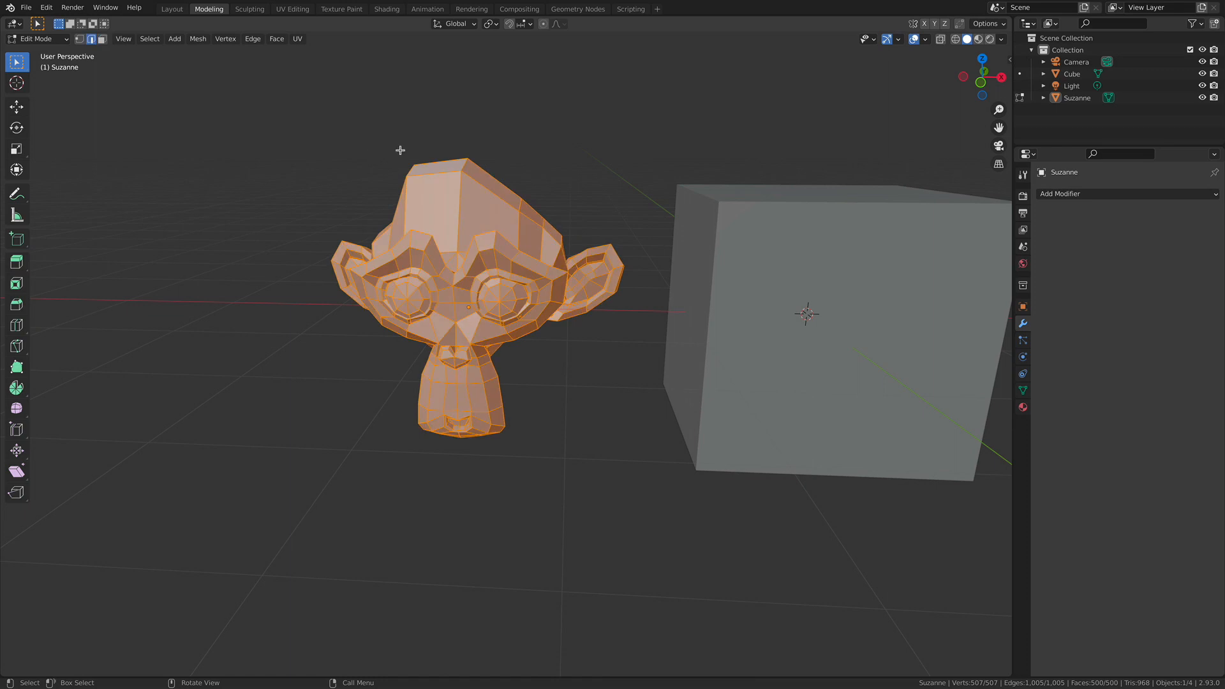
Step: Clear the mesh selection and select edges on the raised top of the monkey head
left_click(400, 150)
middle_click_drag(400, 150, 411, 252)
left_click(542, 195)
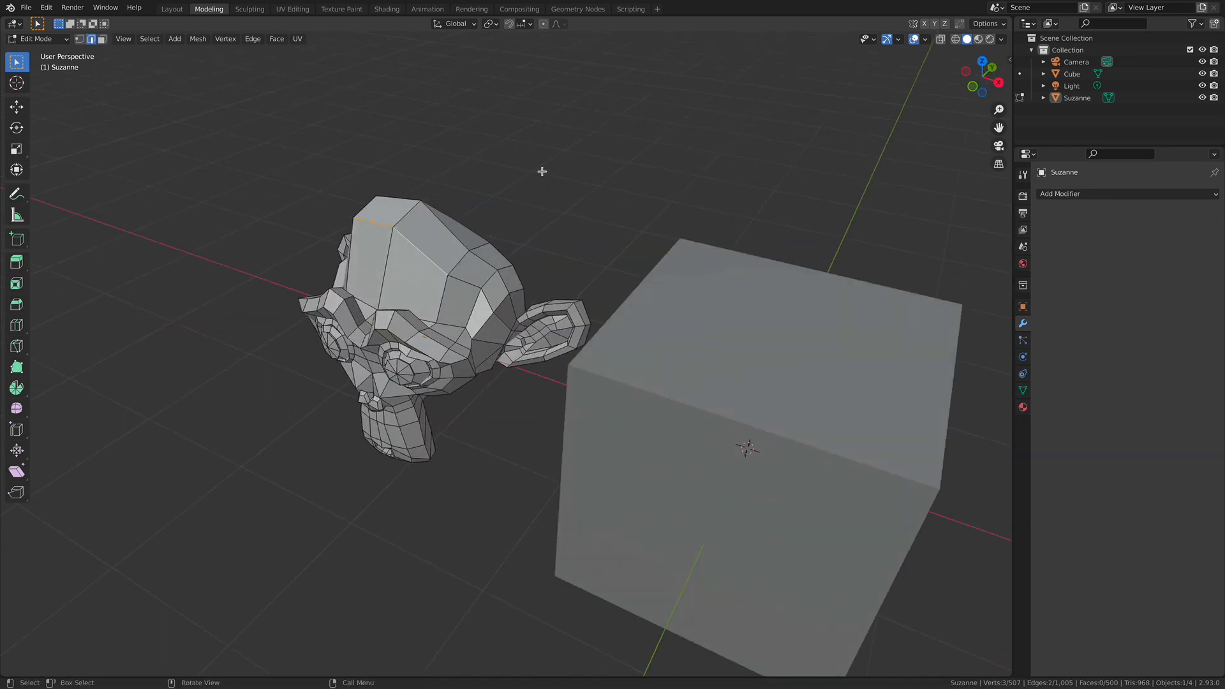